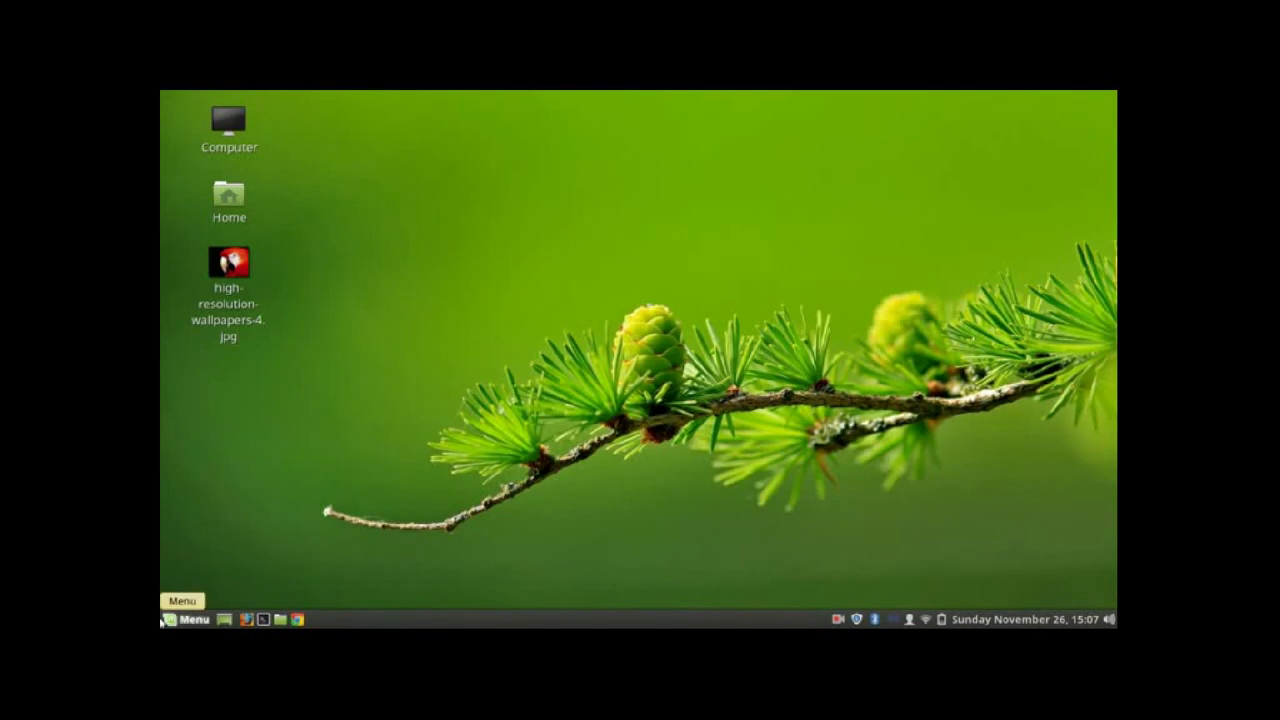
Step: Launch GIMP Image Editor from the Linux Mint menu and maximize its window
left_click(187, 620)
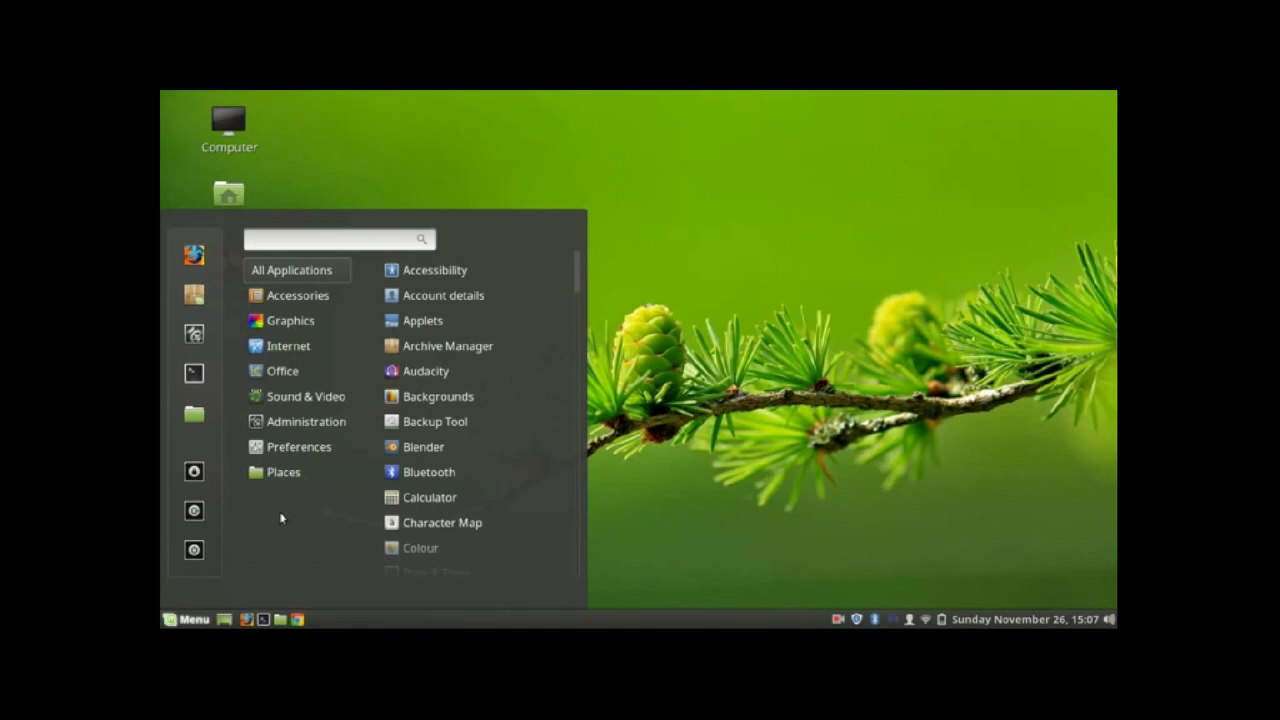
mouse_move(291, 320)
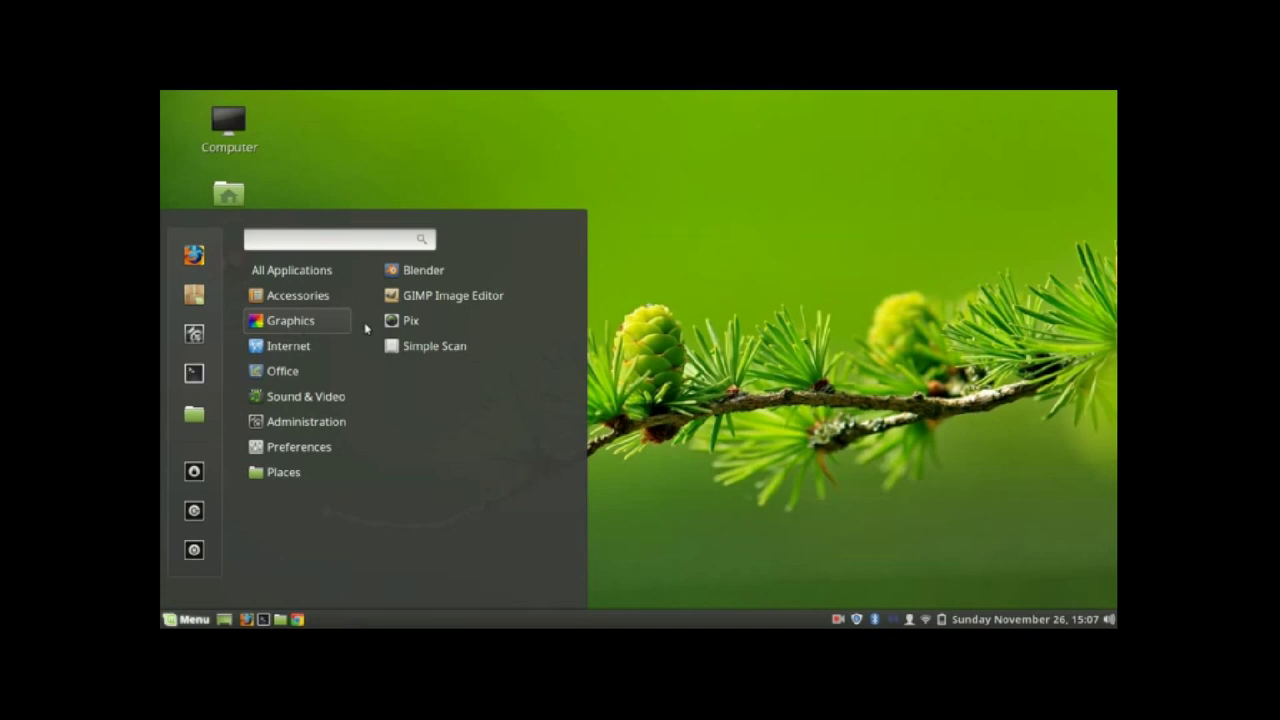
left_click(417, 297)
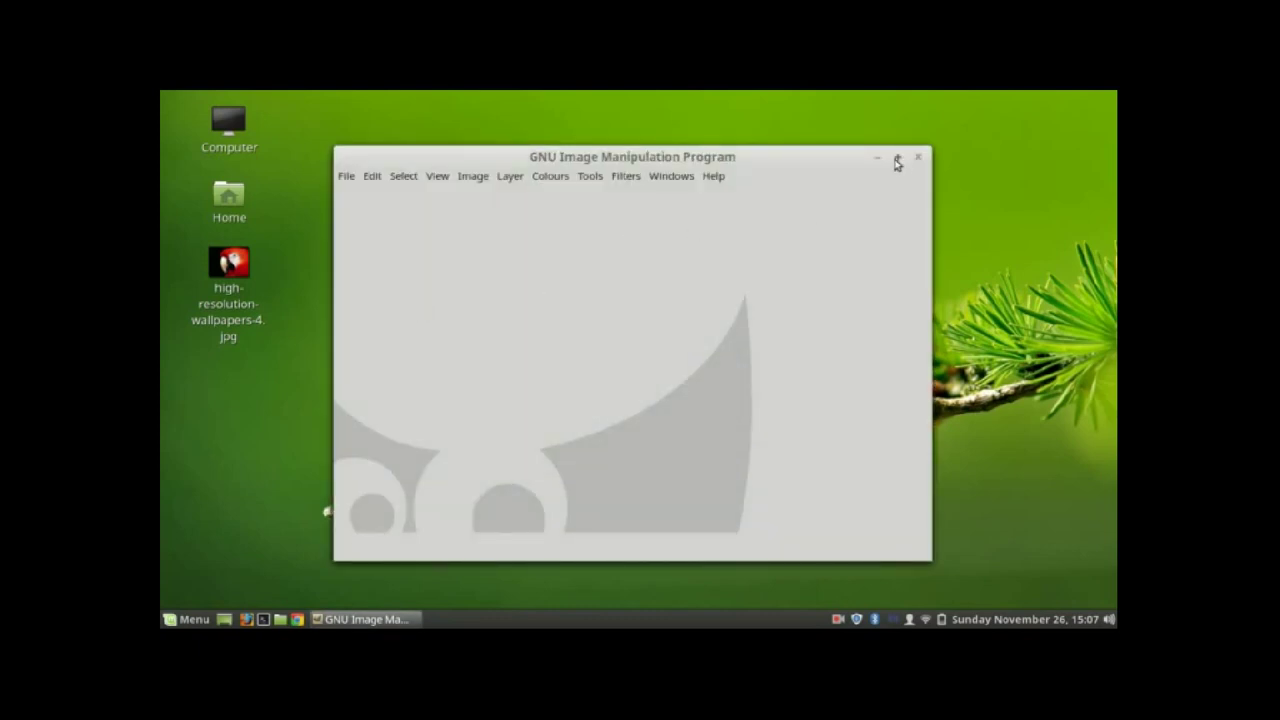
left_click(897, 160)
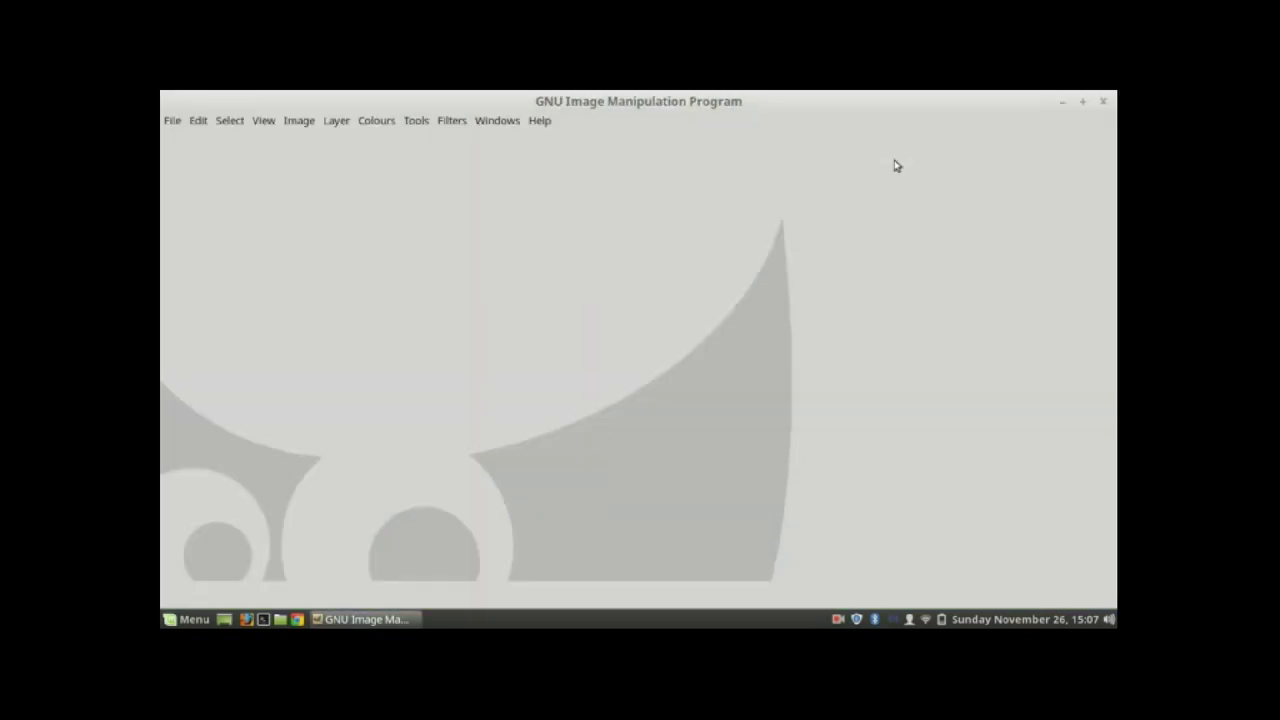
left_click(168, 128)
Step: Open IMG_20161205_164122131 from 150 GB Volume > SHAREit > Moto G (4)
left_click(197, 180)
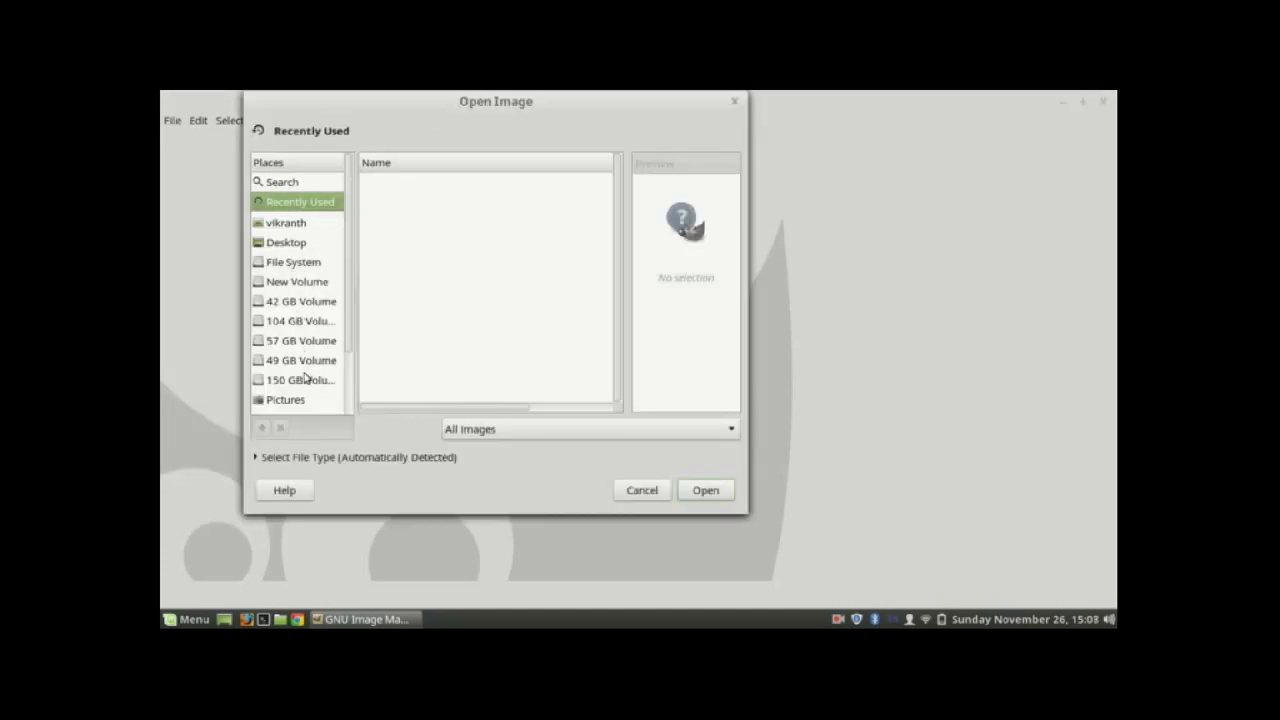
left_click(305, 377)
left_click(411, 303)
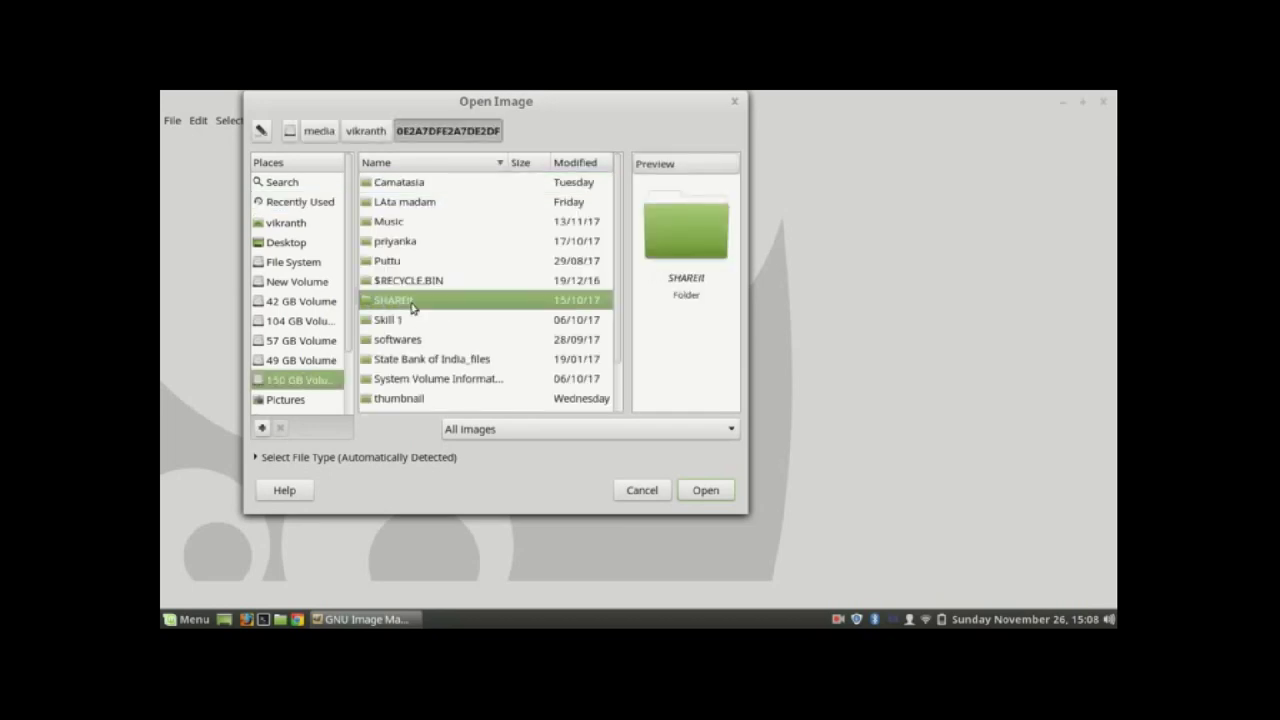
double_click(411, 306)
left_click(399, 205)
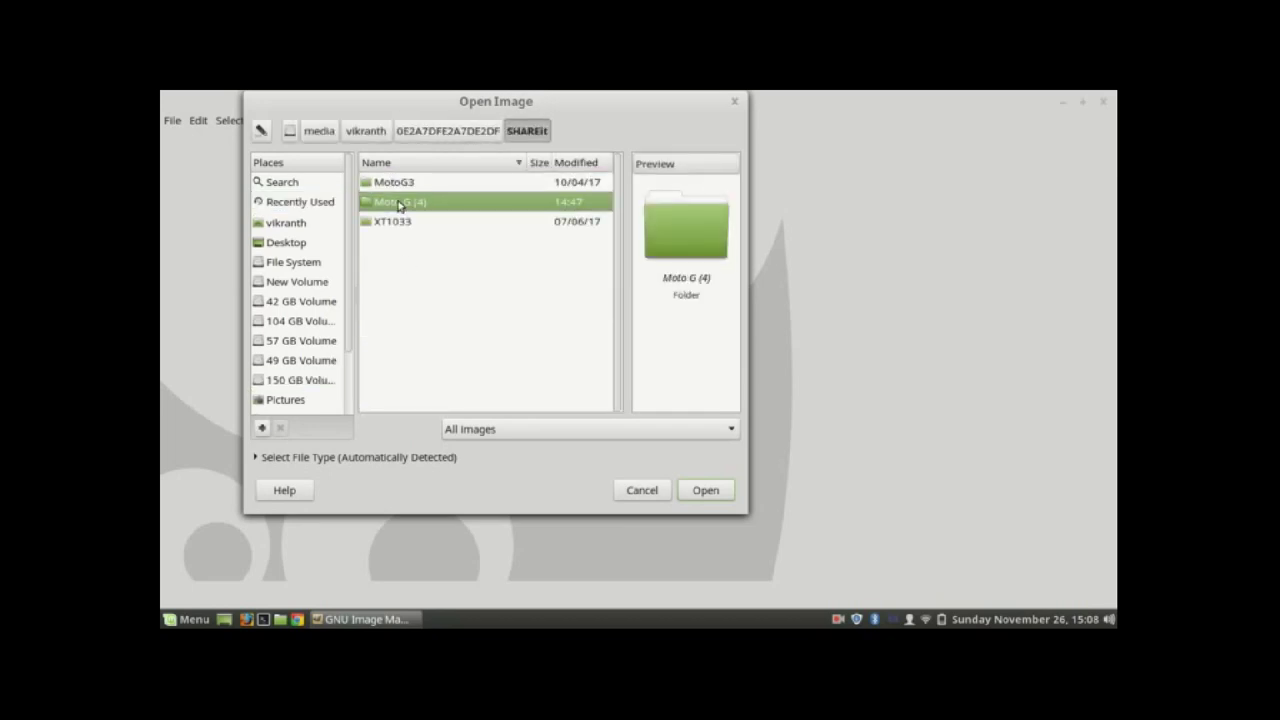
double_click(399, 205)
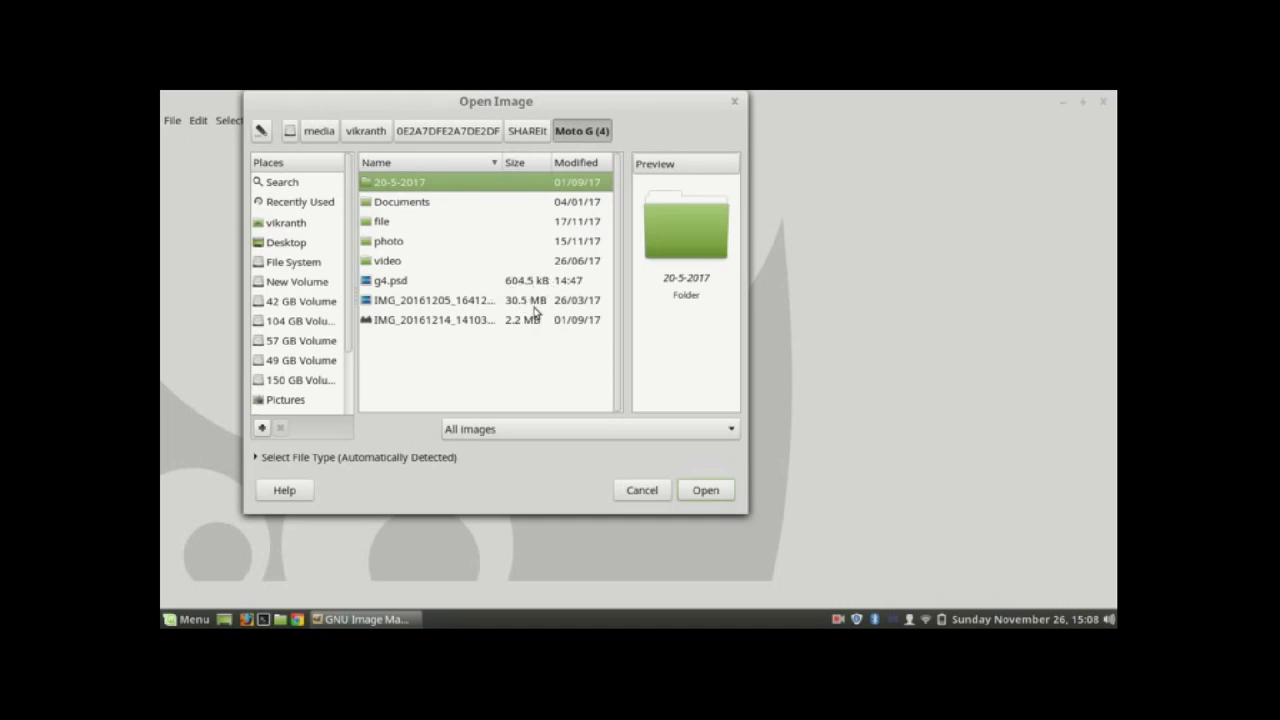
double_click(446, 306)
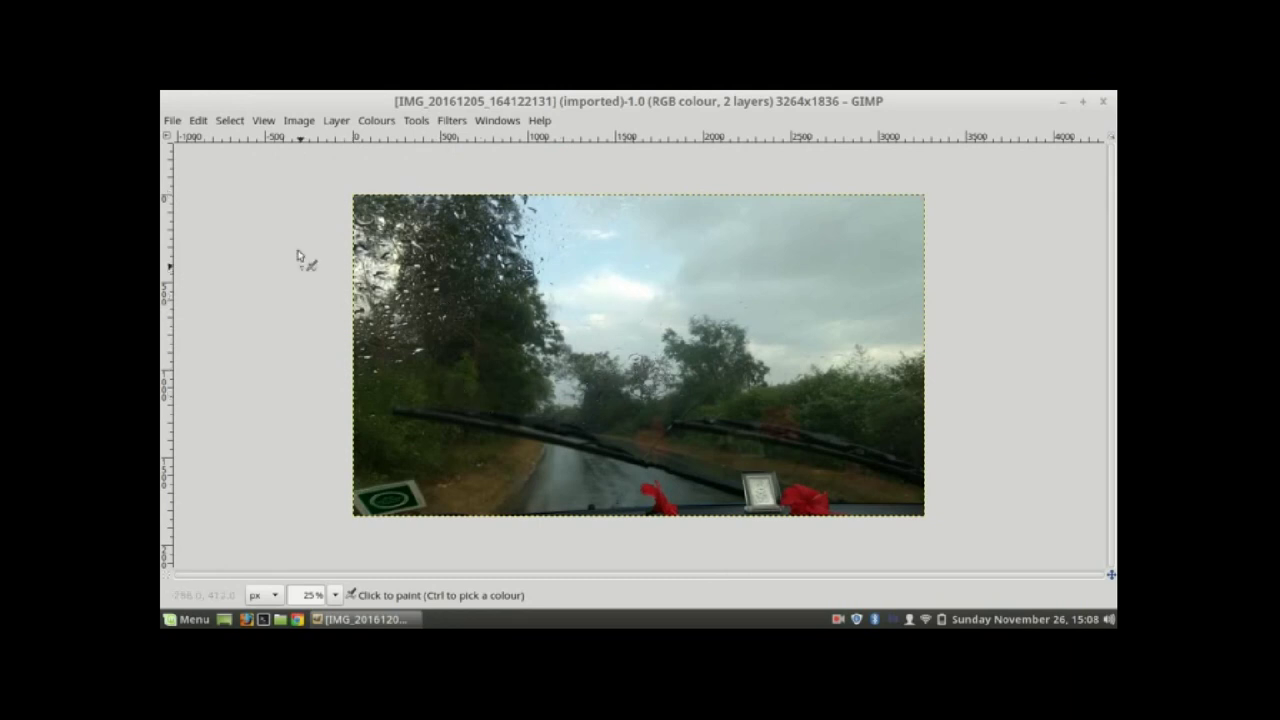
Step: Open a new toolbox beside the photo at the right edge and select Rectangle Select
left_click(416, 120)
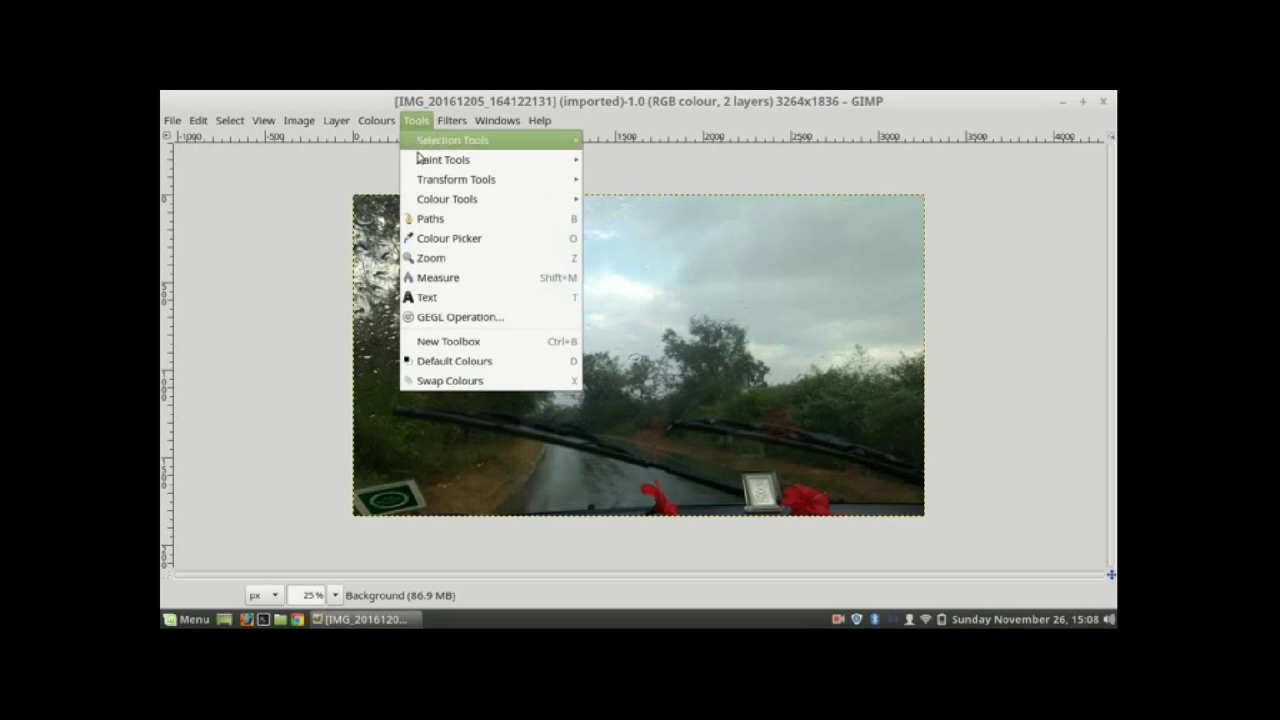
left_click(470, 341)
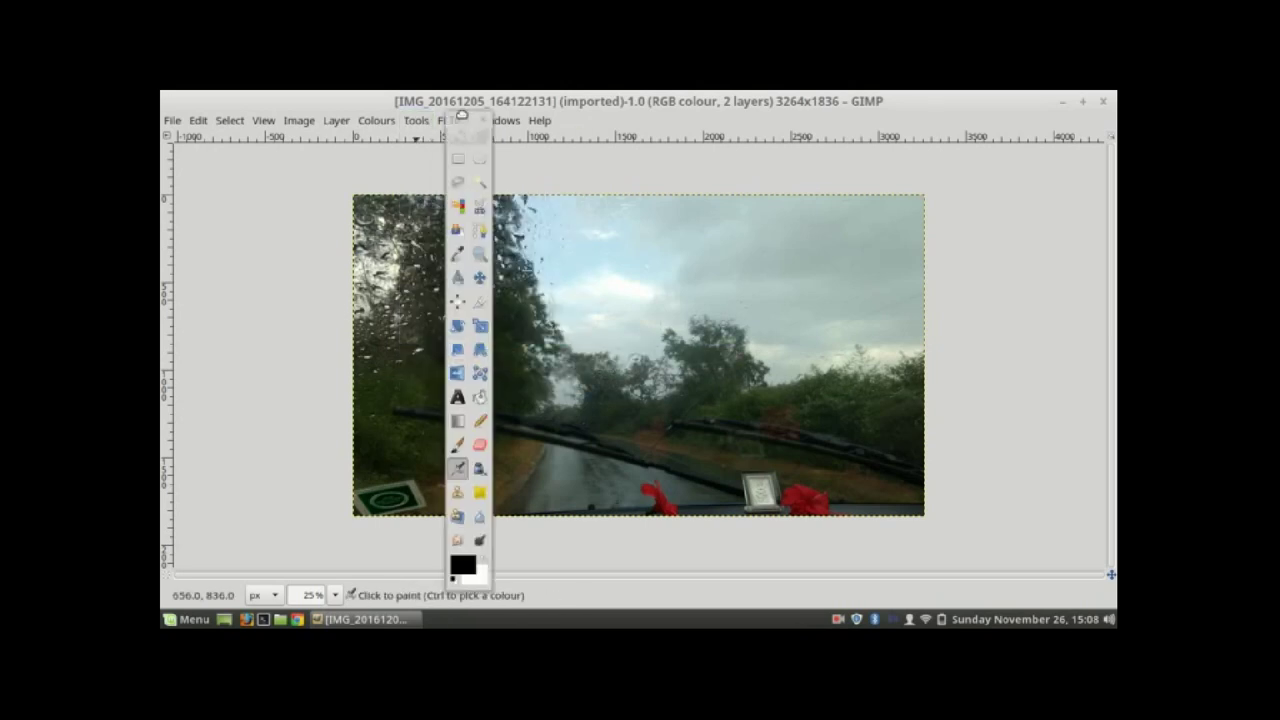
left_click_drag(462, 116, 1010, 138)
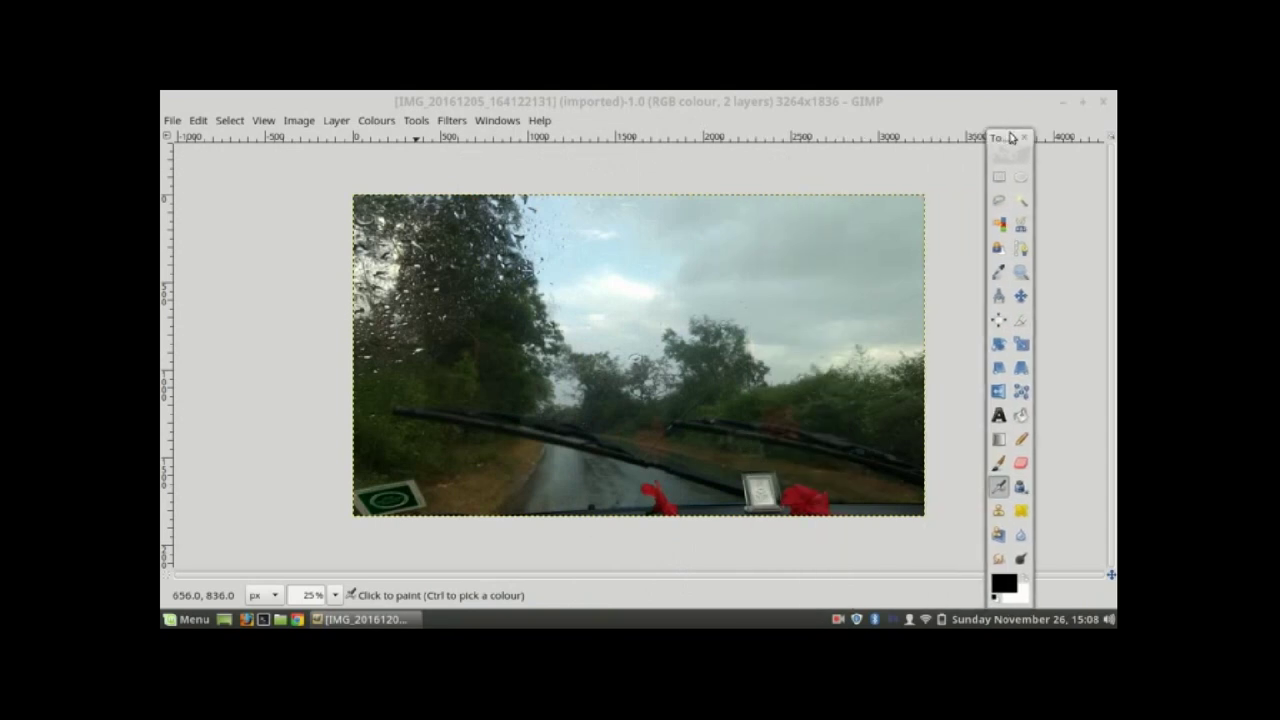
left_click(999, 177)
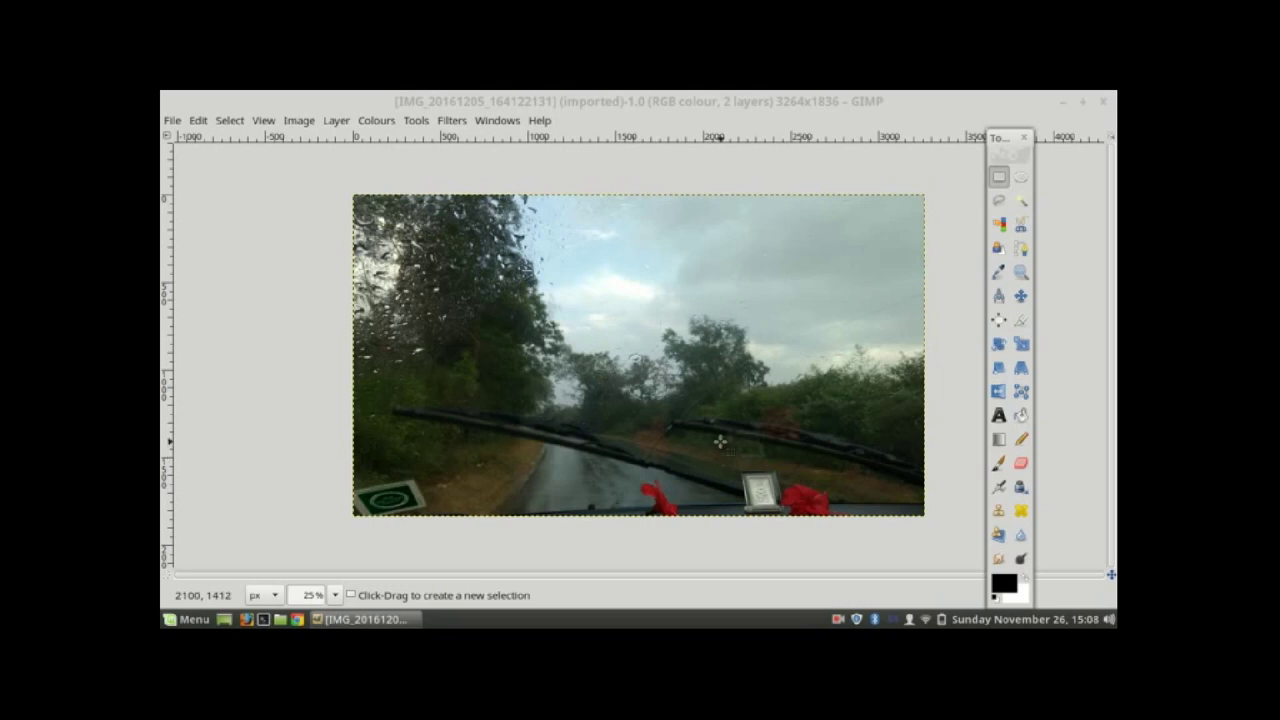
Step: Draw a rectangle tightly around the framed dashboard tag, adjusting its edges
left_click_drag(719, 441, 810, 524)
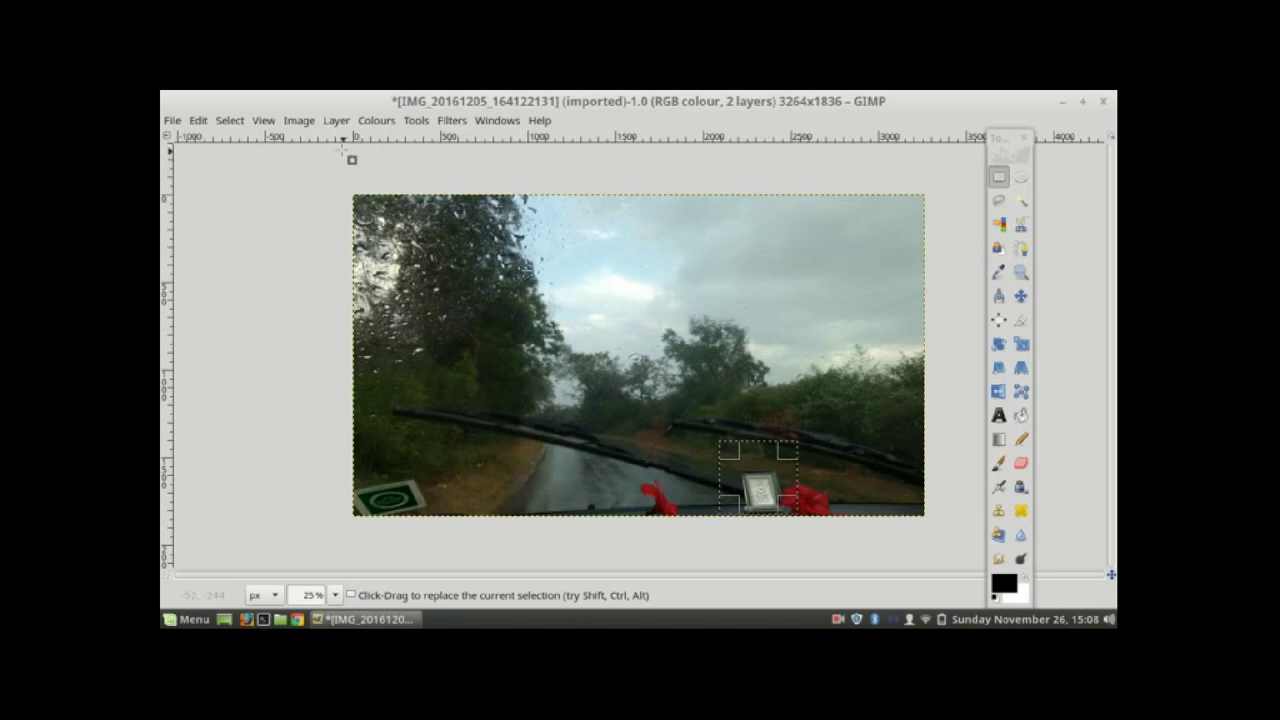
mouse_move(780, 450)
left_mouse_down()
mouse_move(823, 420)
mouse_move(764, 466)
left_mouse_up()
left_click(764, 458)
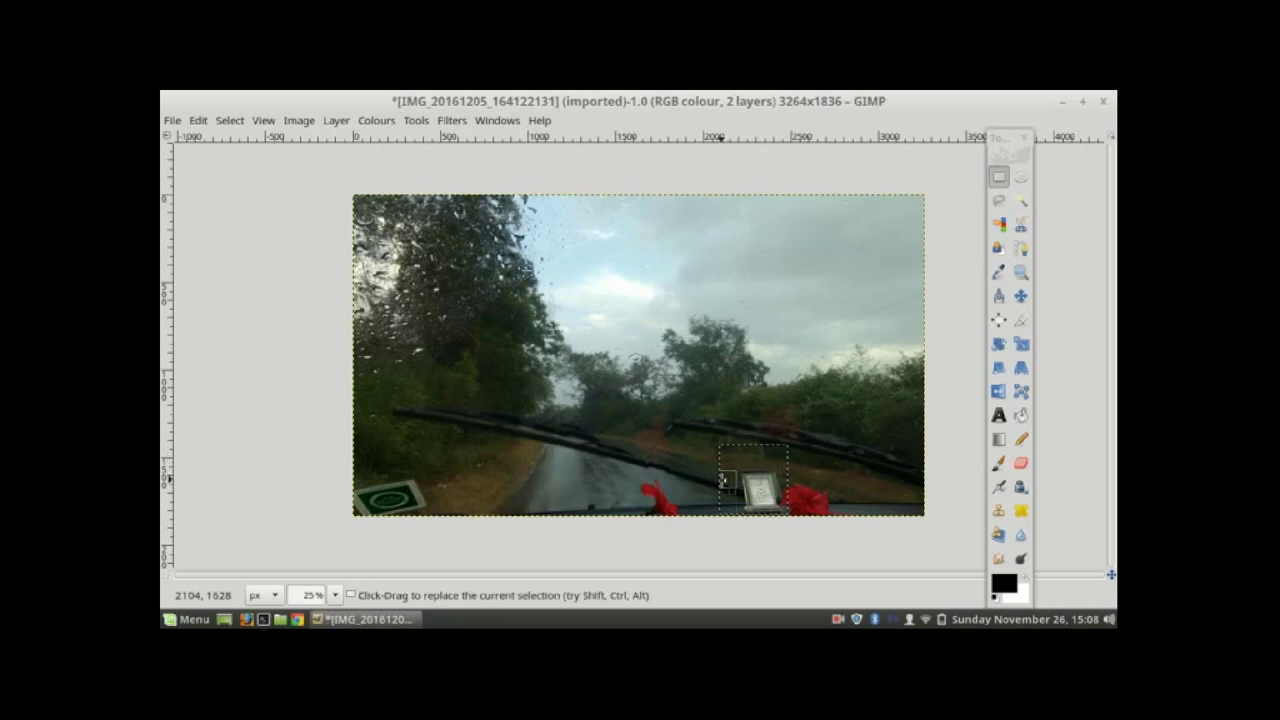
mouse_move(722, 480)
left_mouse_down()
mouse_move(682, 480)
mouse_move(736, 480)
left_mouse_up()
left_click(755, 485)
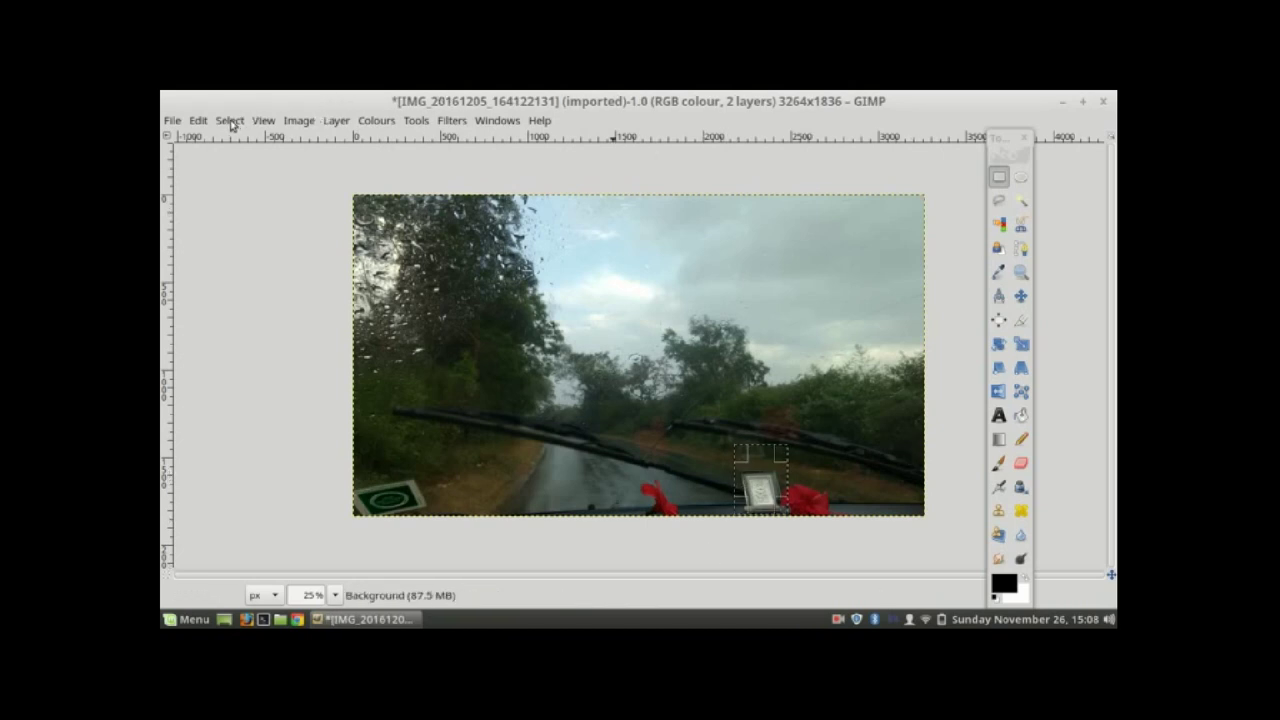
Step: Crop the image to the selection, leaving a 308×400 image
left_click(296, 121)
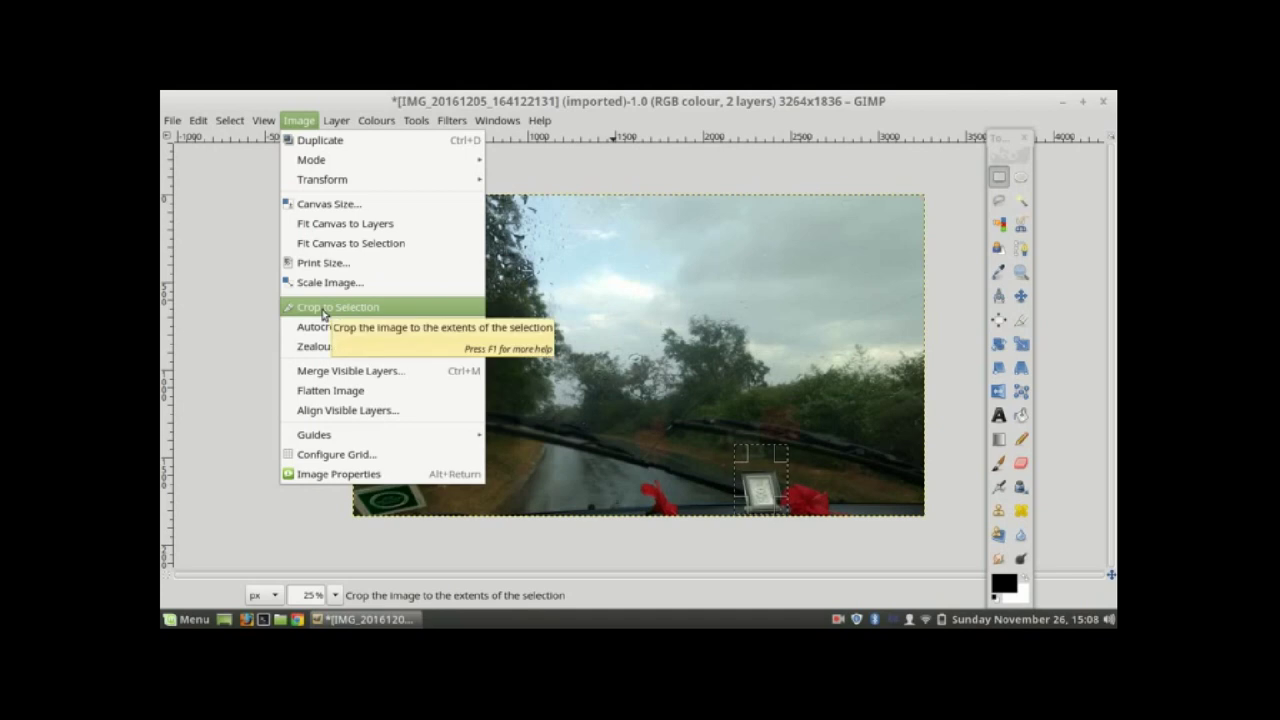
left_click(324, 310)
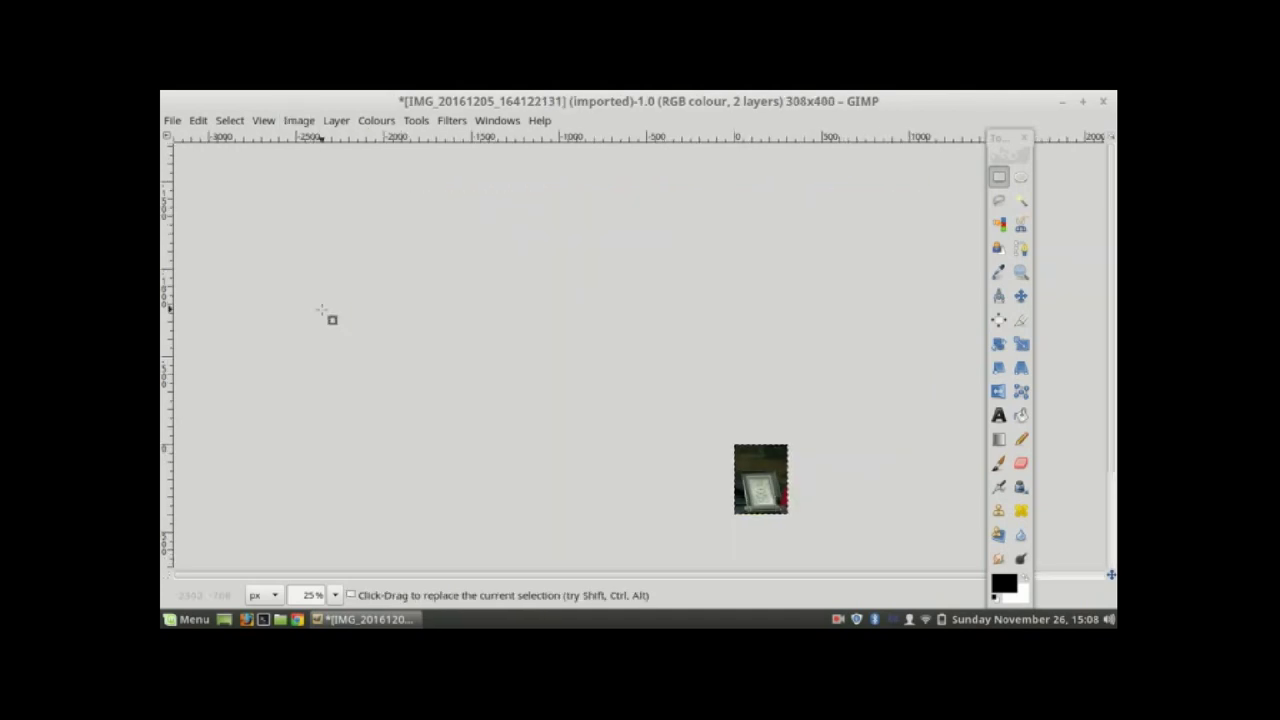
left_click(299, 121)
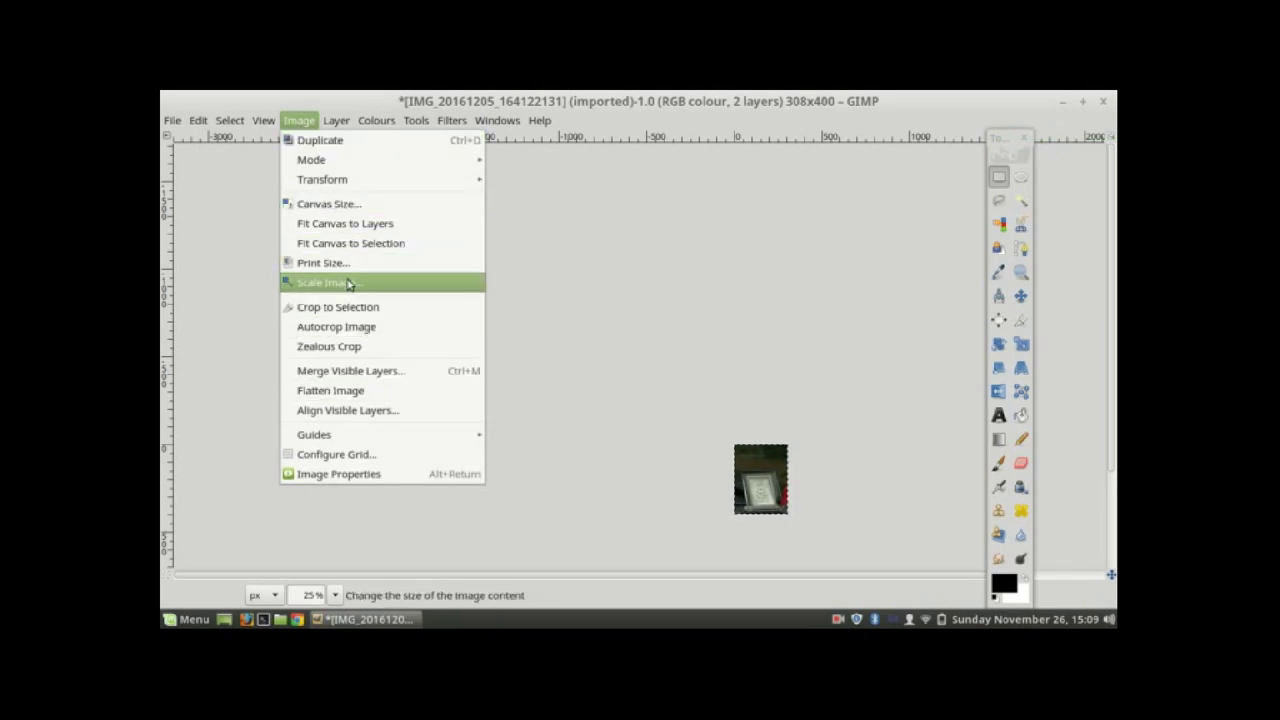
Step: Scale the image to 300×390 pixels, keeping Cubic interpolation
left_click(343, 283)
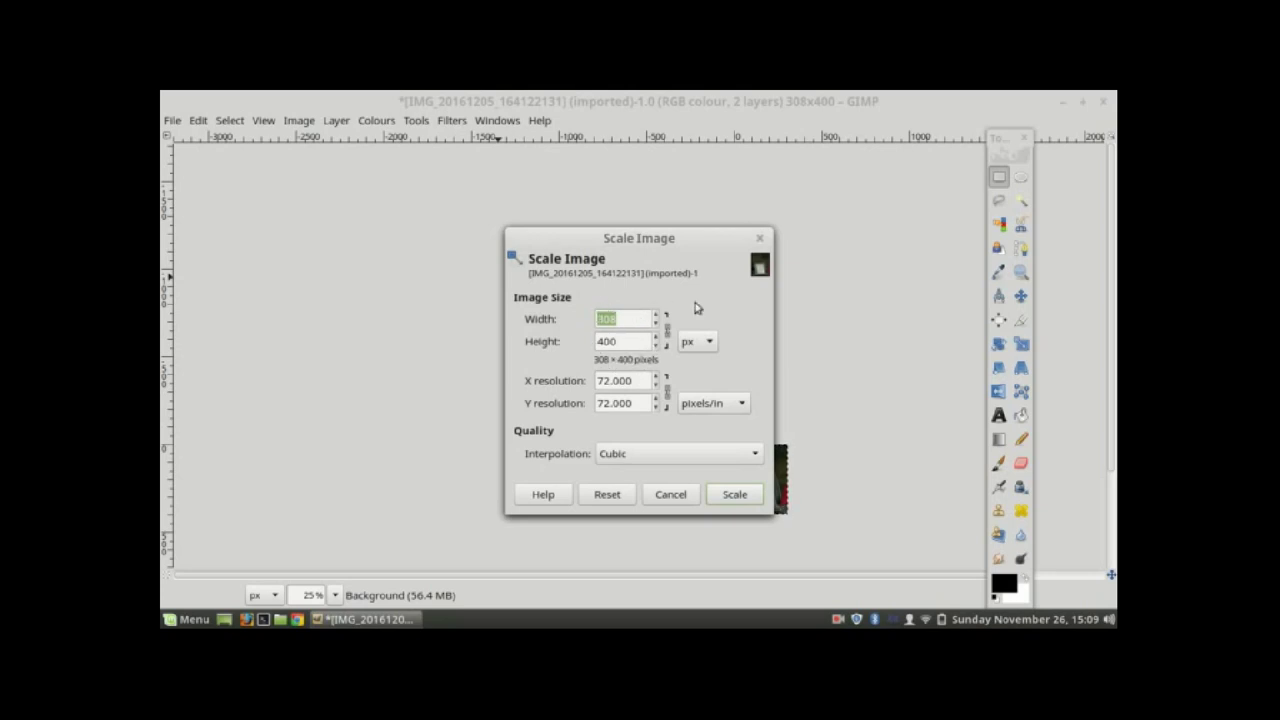
type("300")
left_click(642, 341)
type("390")
left_click(754, 458)
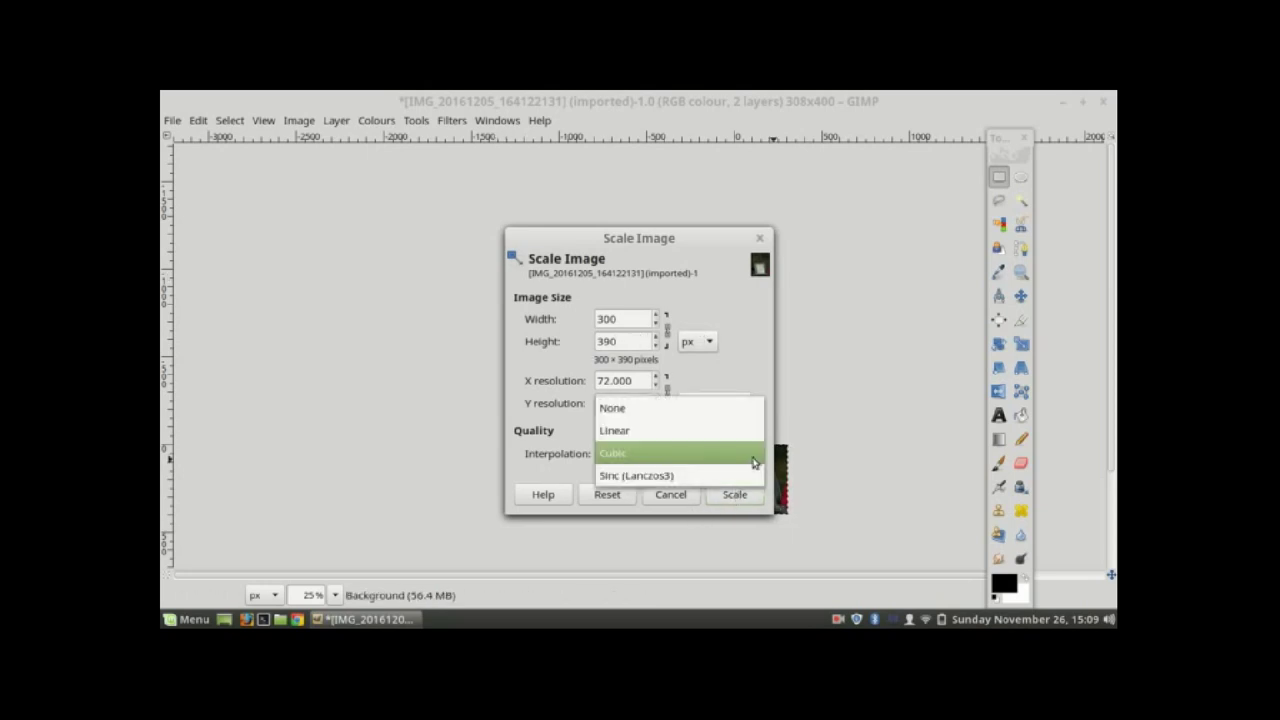
left_click(754, 460)
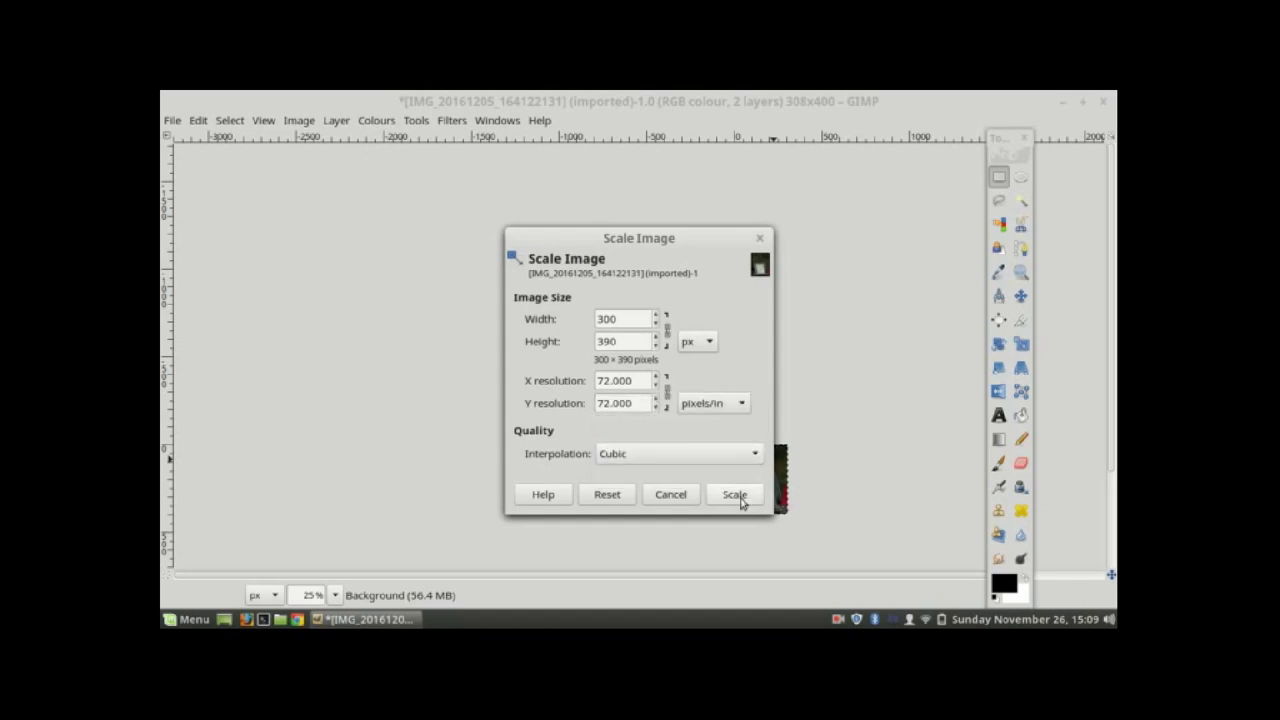
left_click(735, 495)
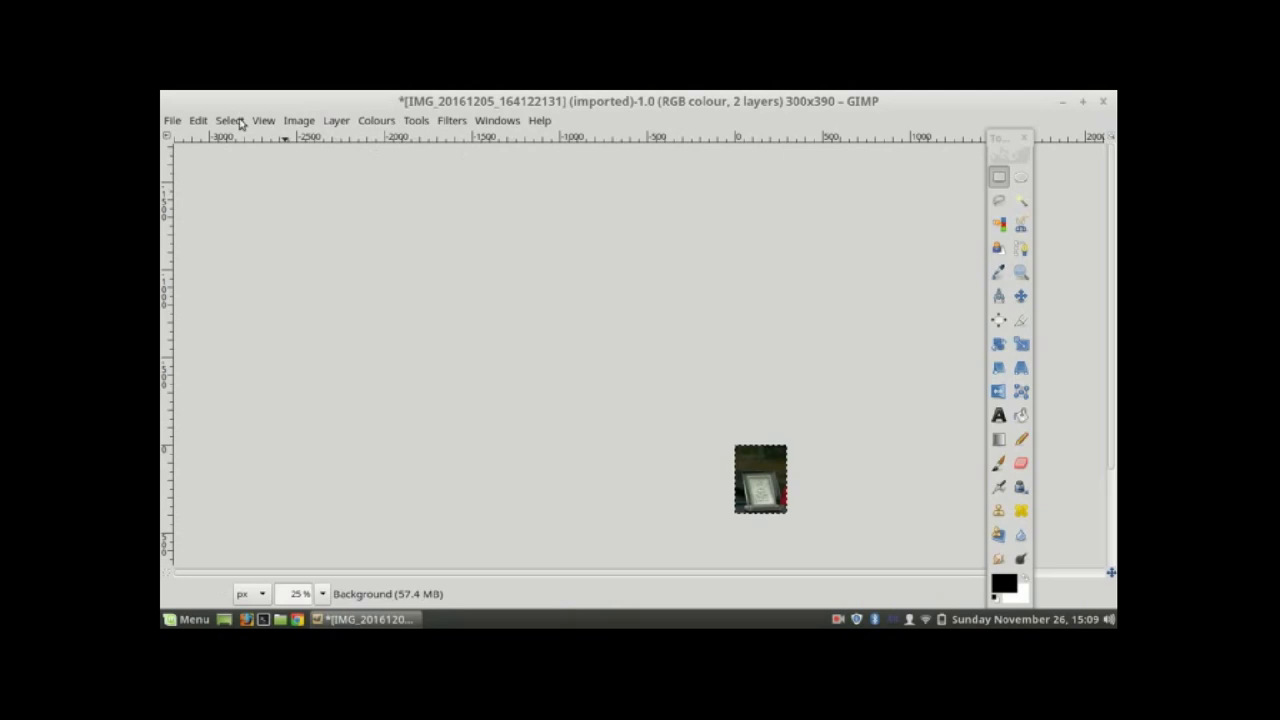
Step: In Export Image, choose JPEG image as the file type
left_click(174, 122)
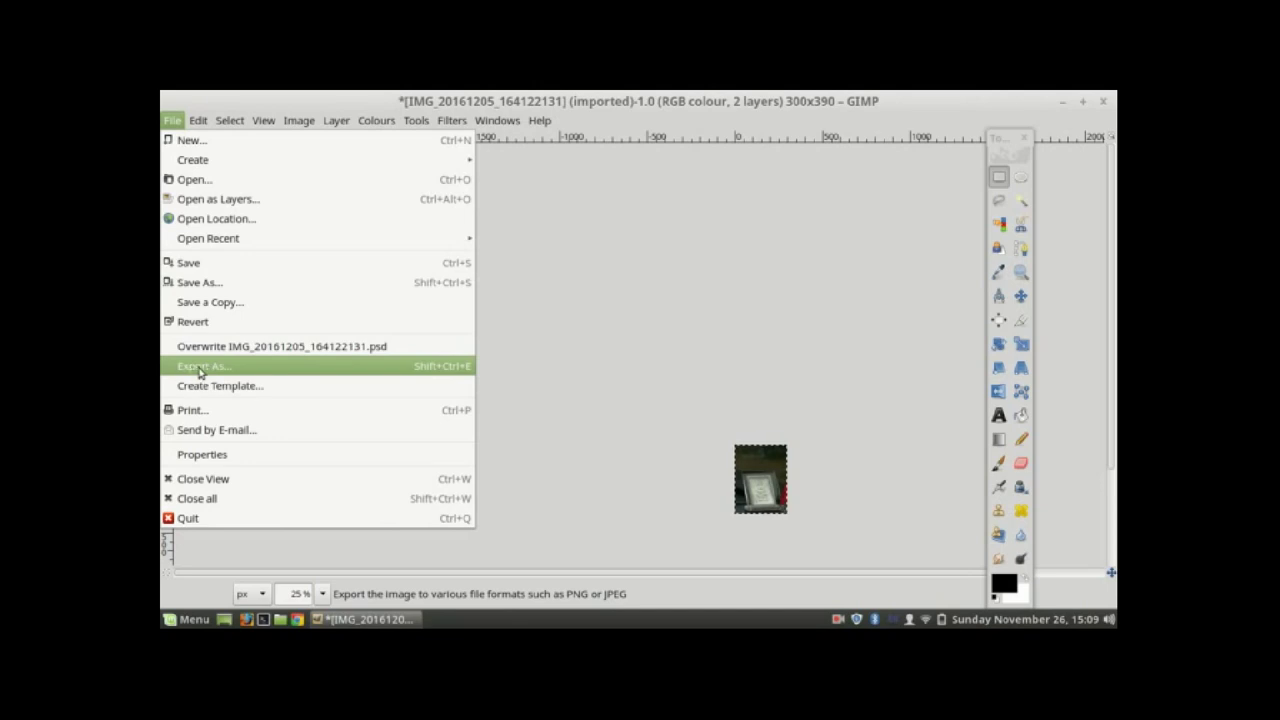
left_click(193, 374)
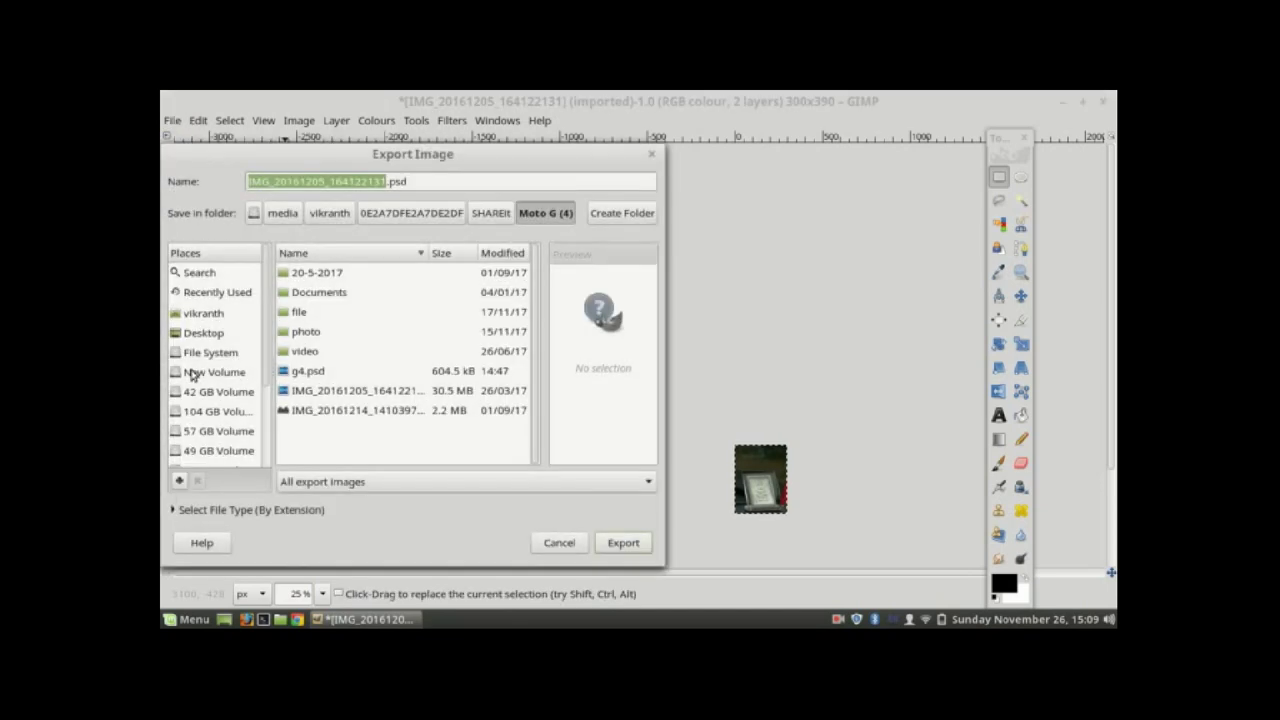
left_click(370, 484)
scroll(372, 484, "down", 2)
scroll(375, 483, "down", 2)
scroll(380, 482, "down", 2)
scroll(380, 482, "down", 1)
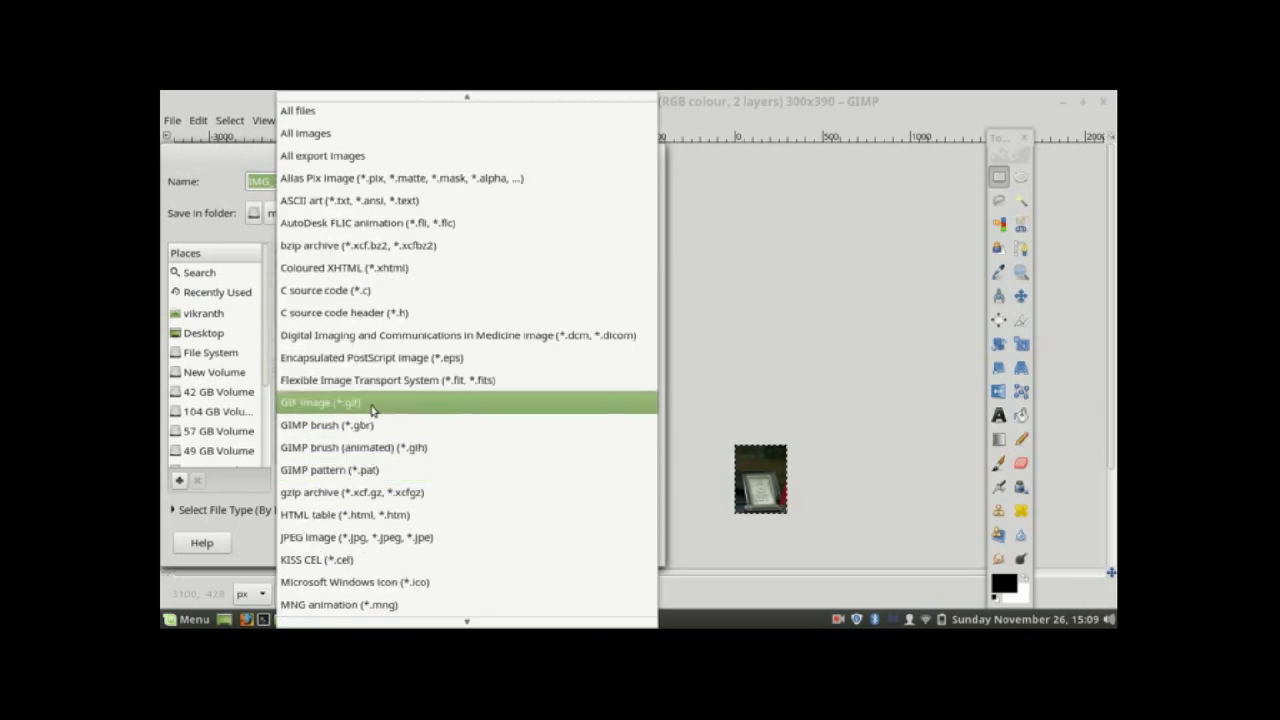
scroll(366, 346, "down", 1)
scroll(371, 374, "down", 1)
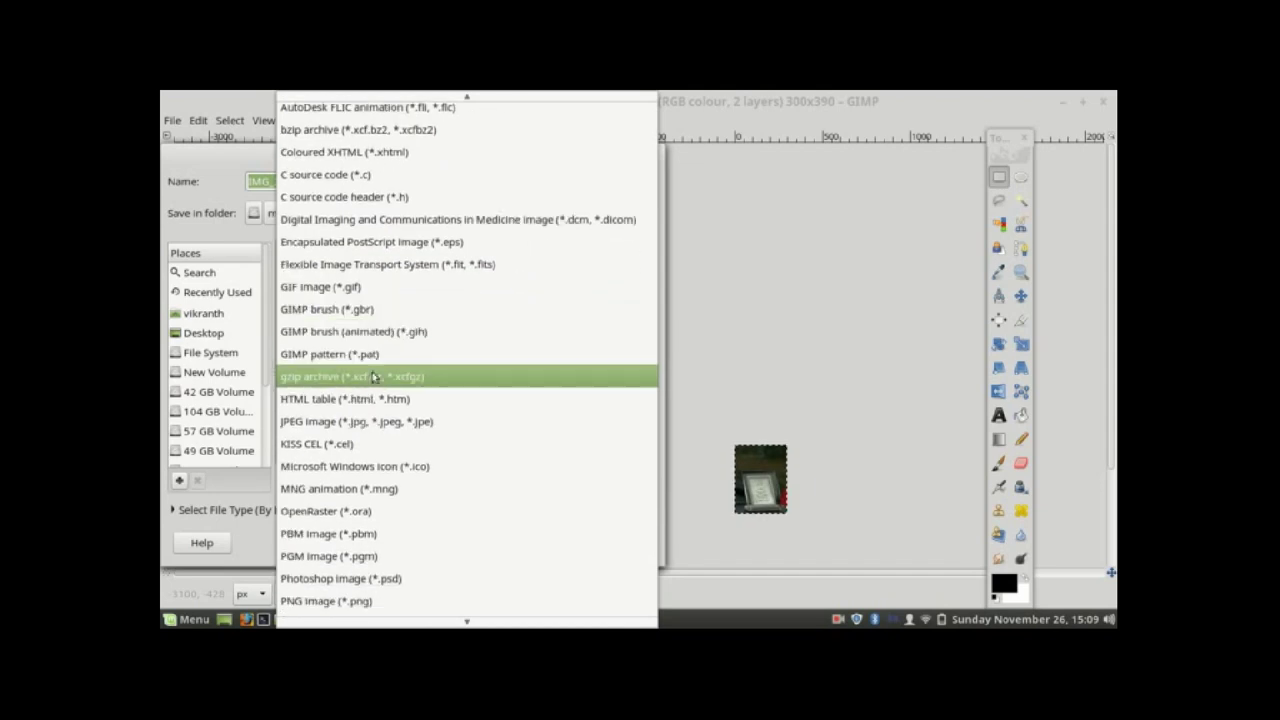
left_click(378, 425)
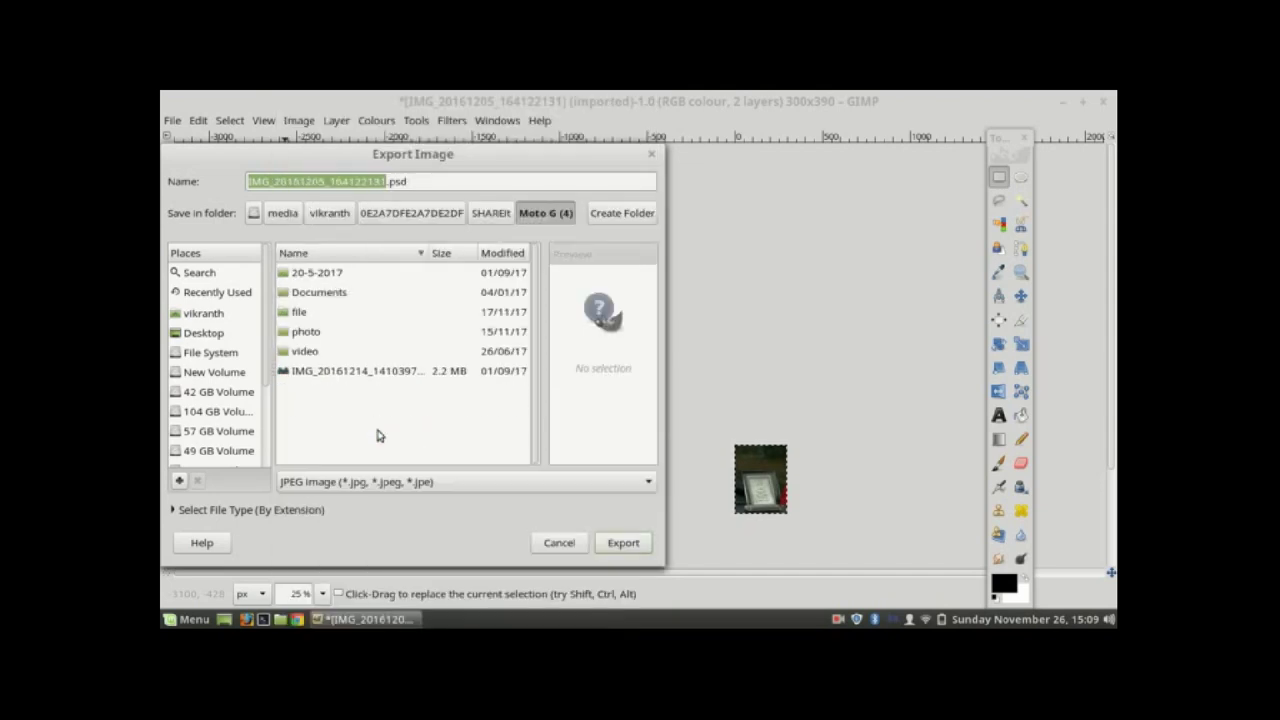
Step: Change the file name extension from .psd to .jpeg and target the Desktop folder
left_click(424, 183)
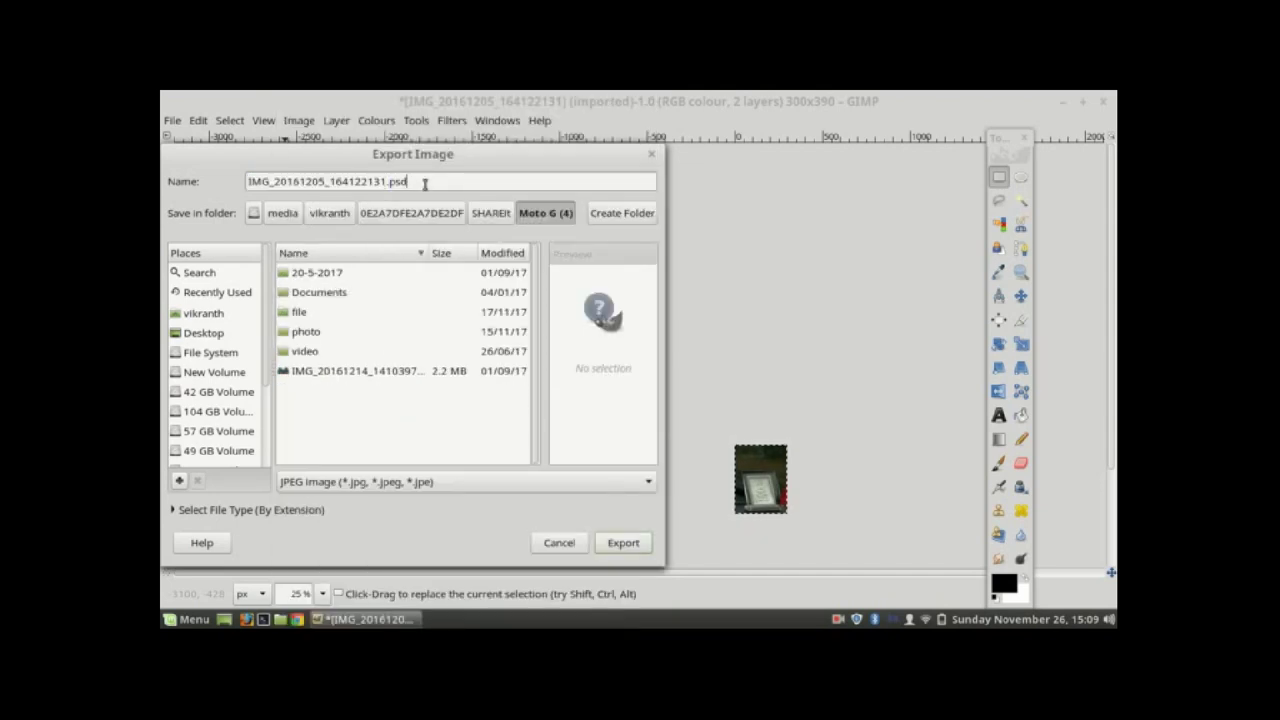
left_click_drag(424, 183, 389, 183)
type("jpeg")
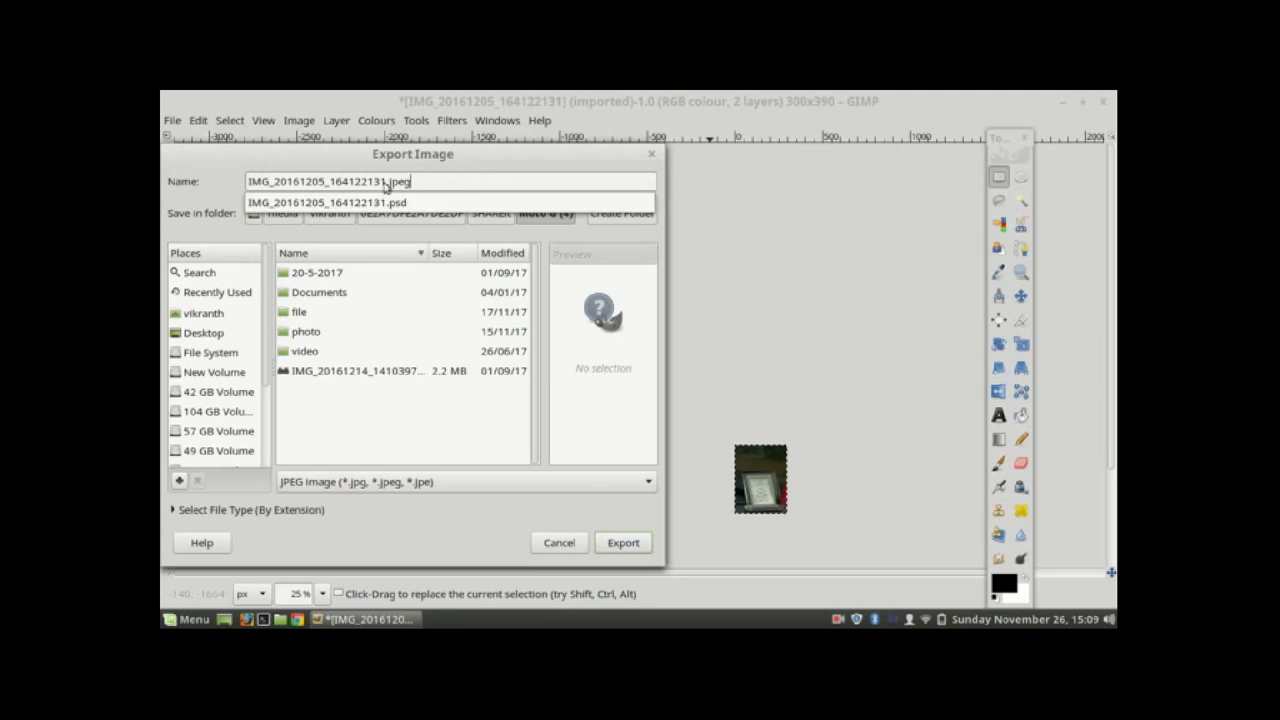
left_click(220, 340)
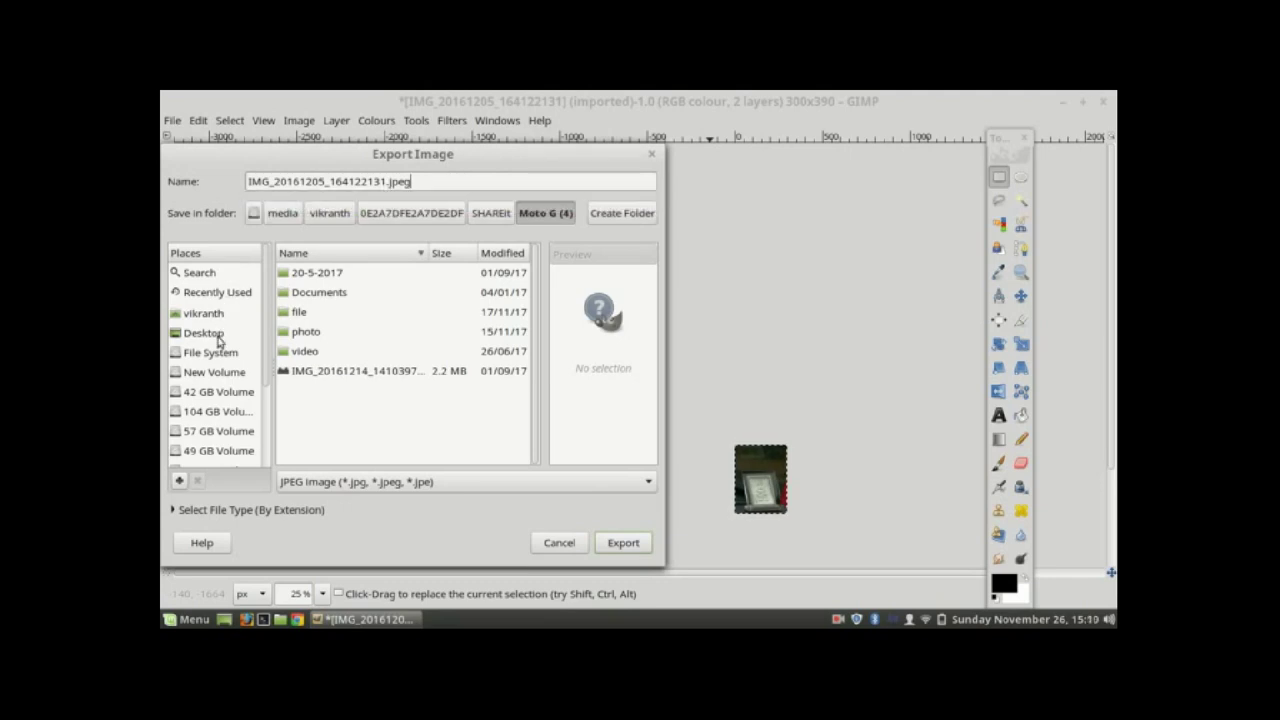
left_click(181, 339)
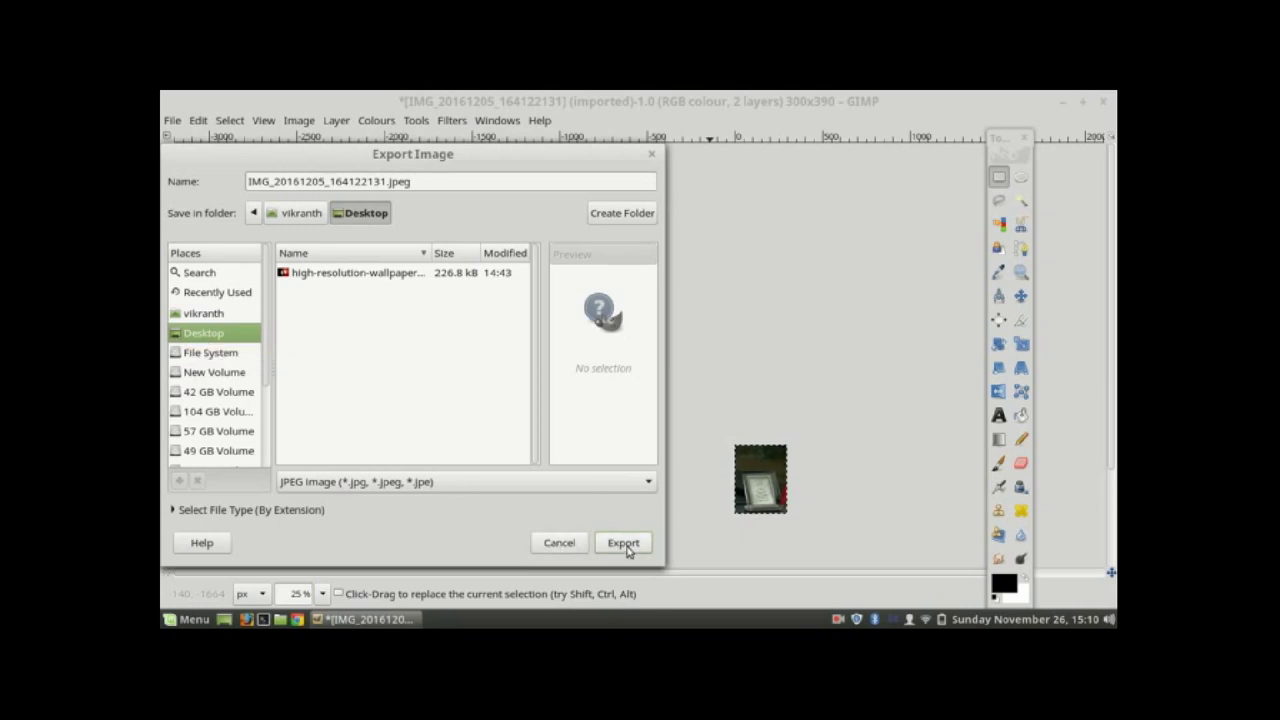
Step: Export IMG_20161205_164122131.jpeg with preview enabled at JPEG quality 81
left_click(623, 549)
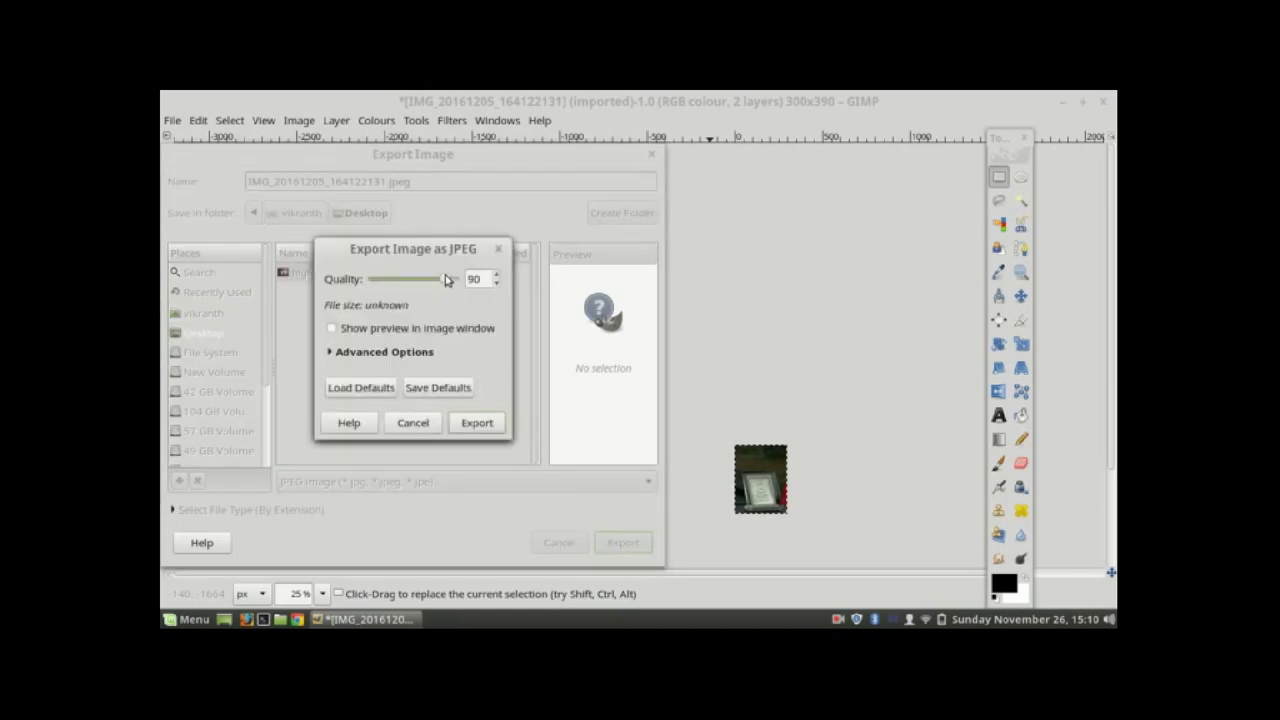
left_click_drag(430, 278, 456, 287)
left_click(361, 333)
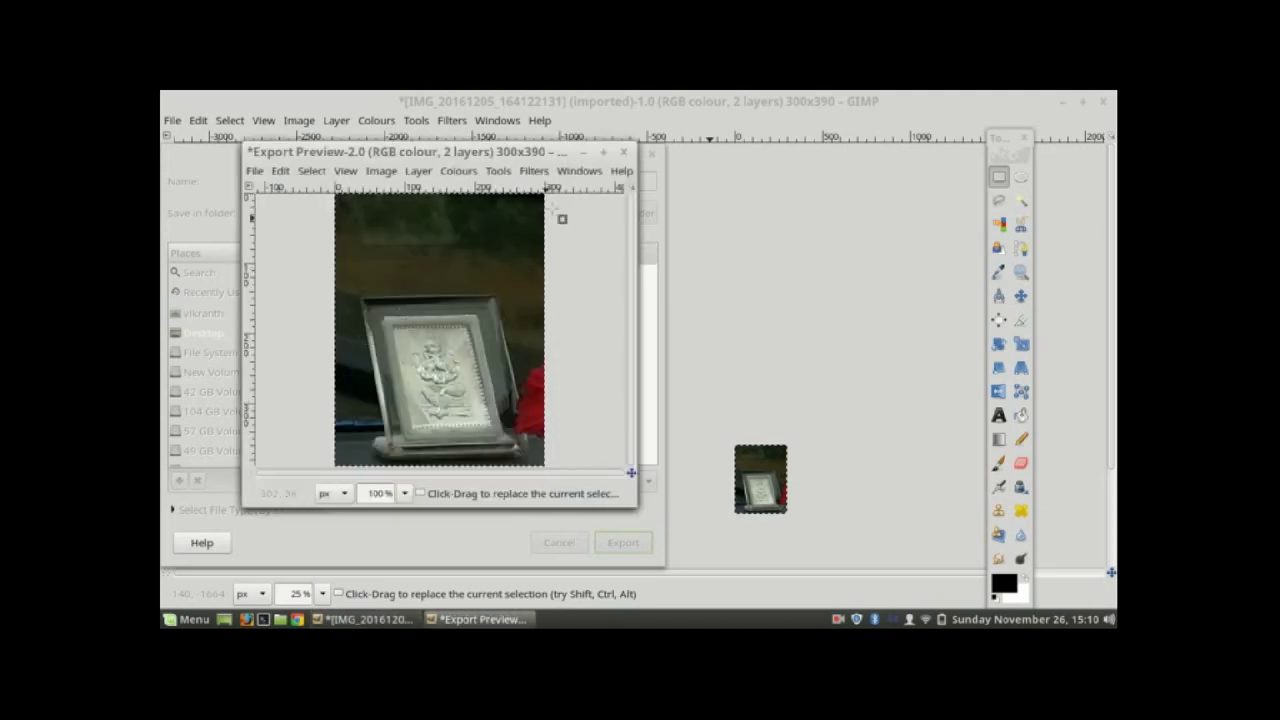
left_click(585, 153)
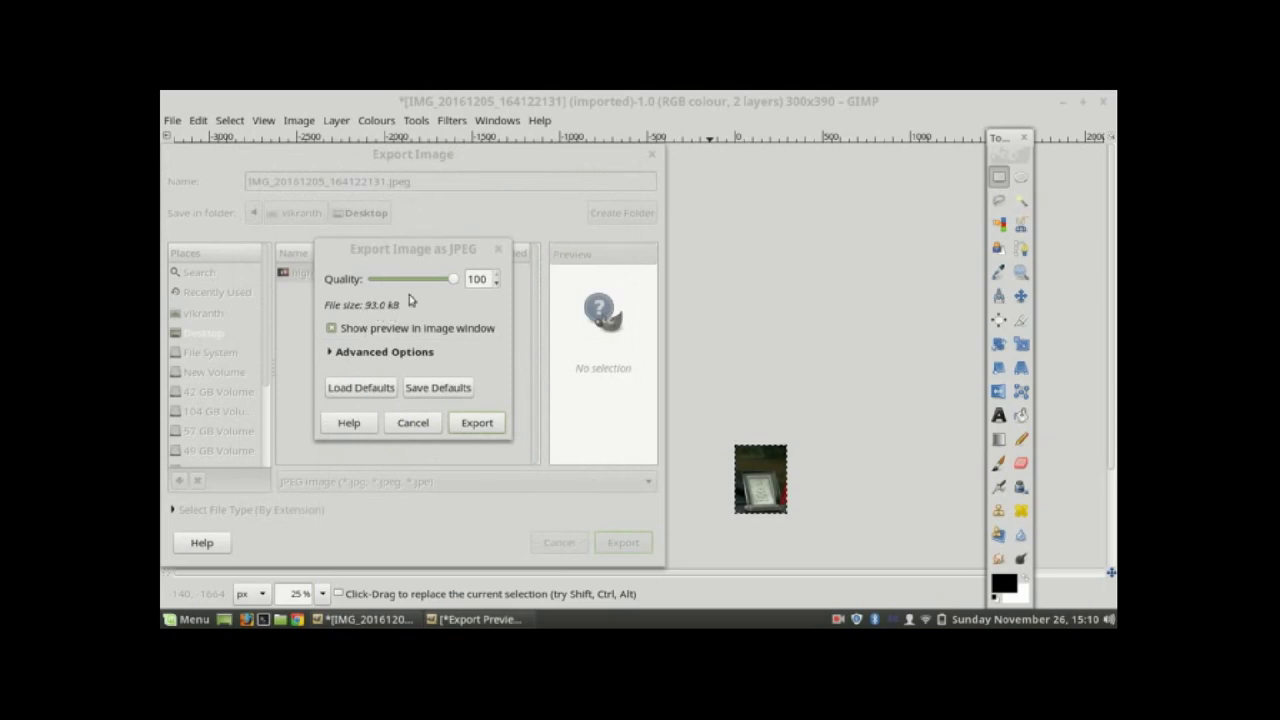
left_click(440, 284)
left_click(437, 283)
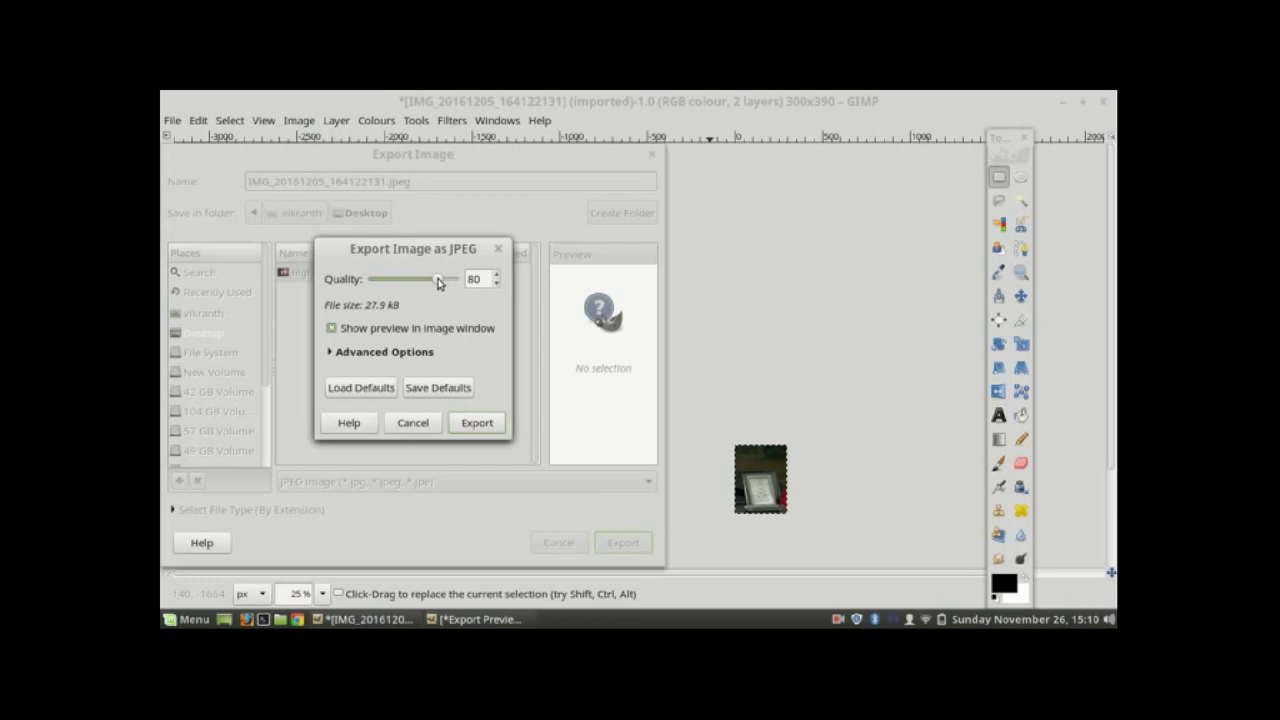
left_click_drag(437, 283, 438, 285)
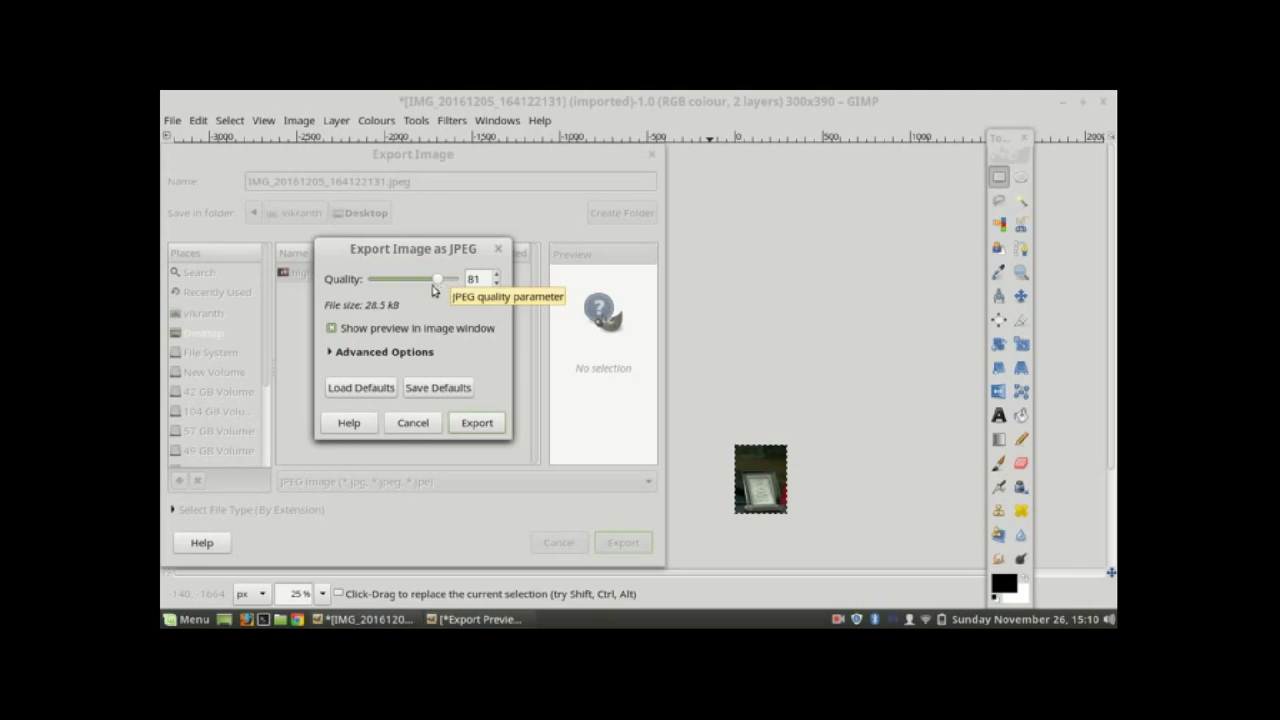
left_click(475, 426)
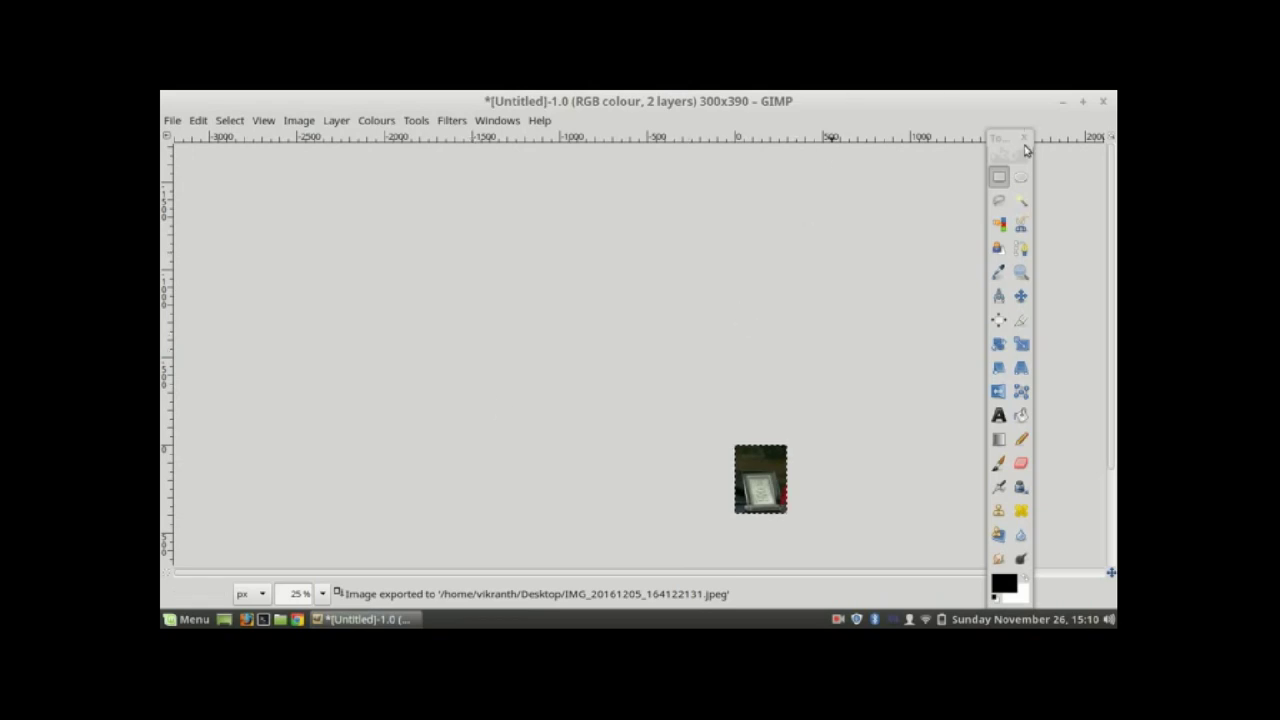
Step: Close the image, discarding unsaved changes, then quit GIMP
left_click(1102, 101)
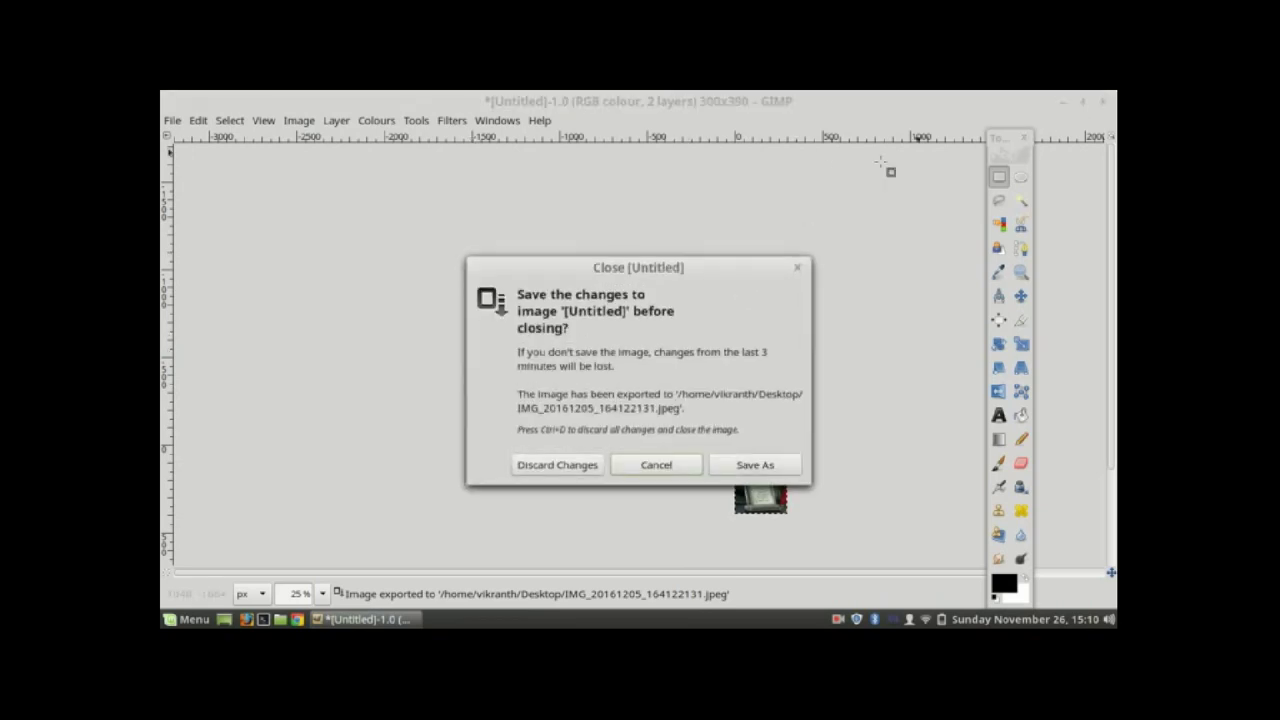
left_click(684, 472)
left_click(1103, 101)
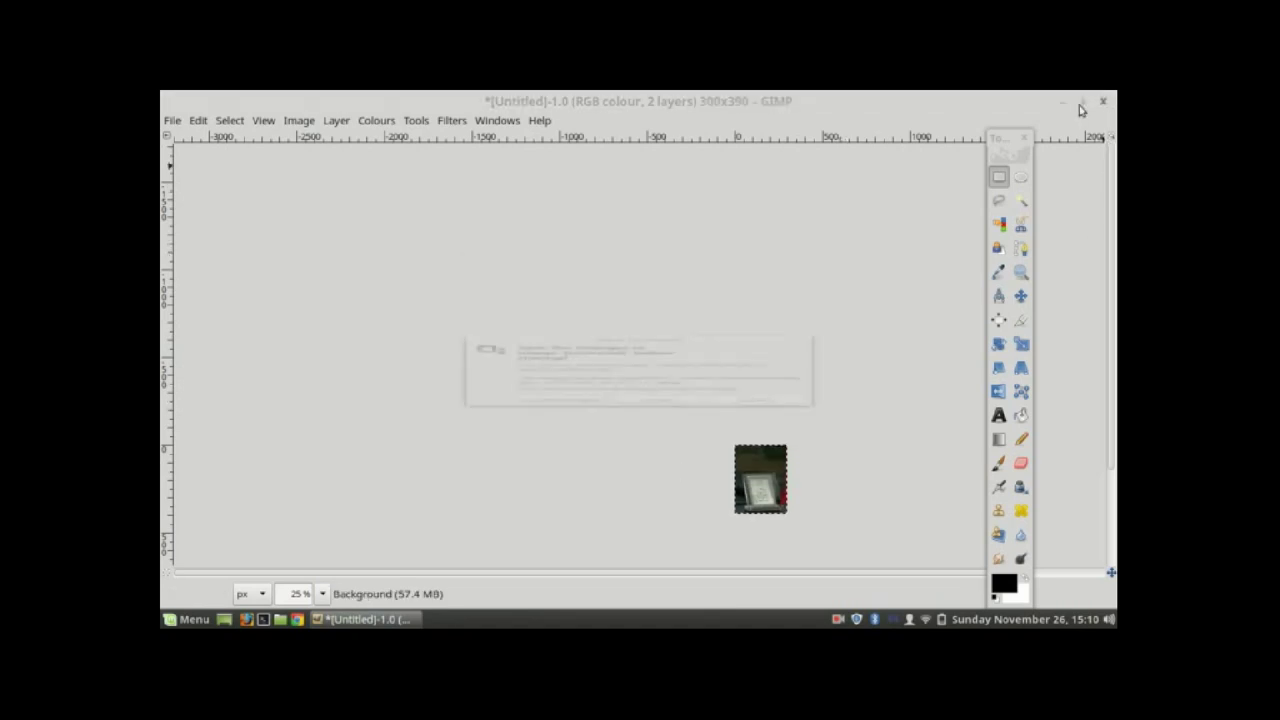
left_click(562, 465)
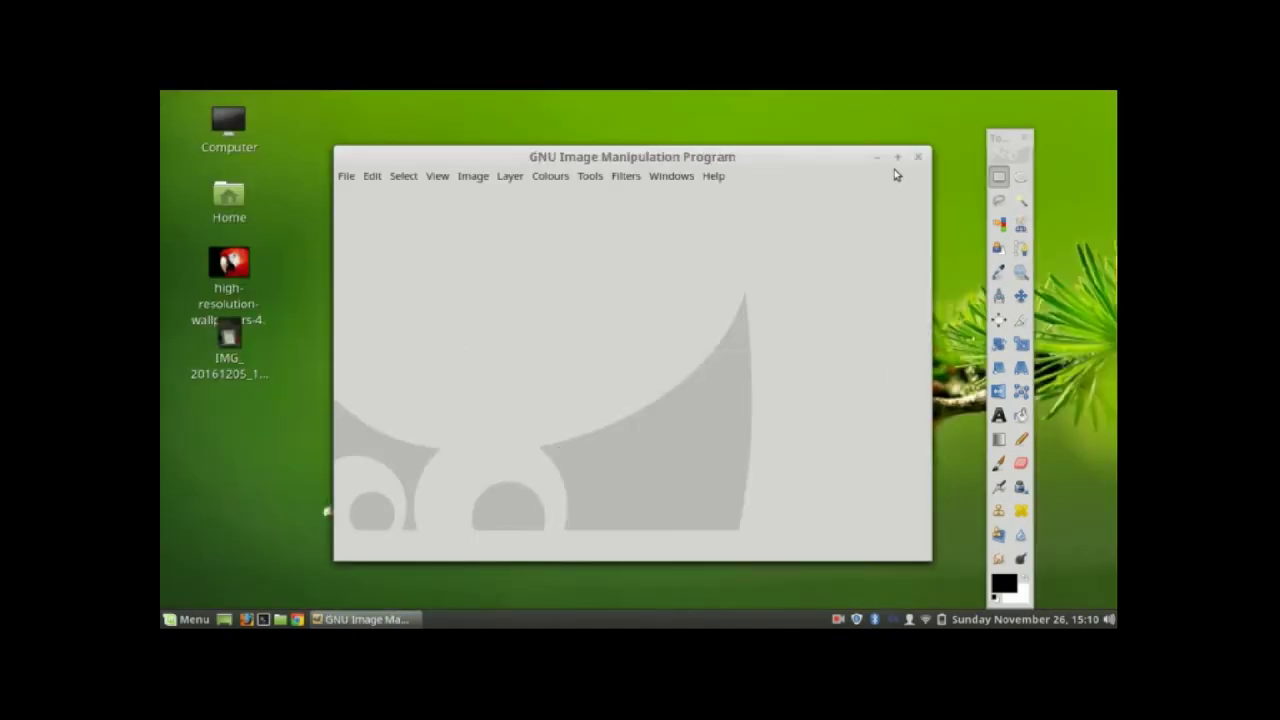
left_click(918, 157)
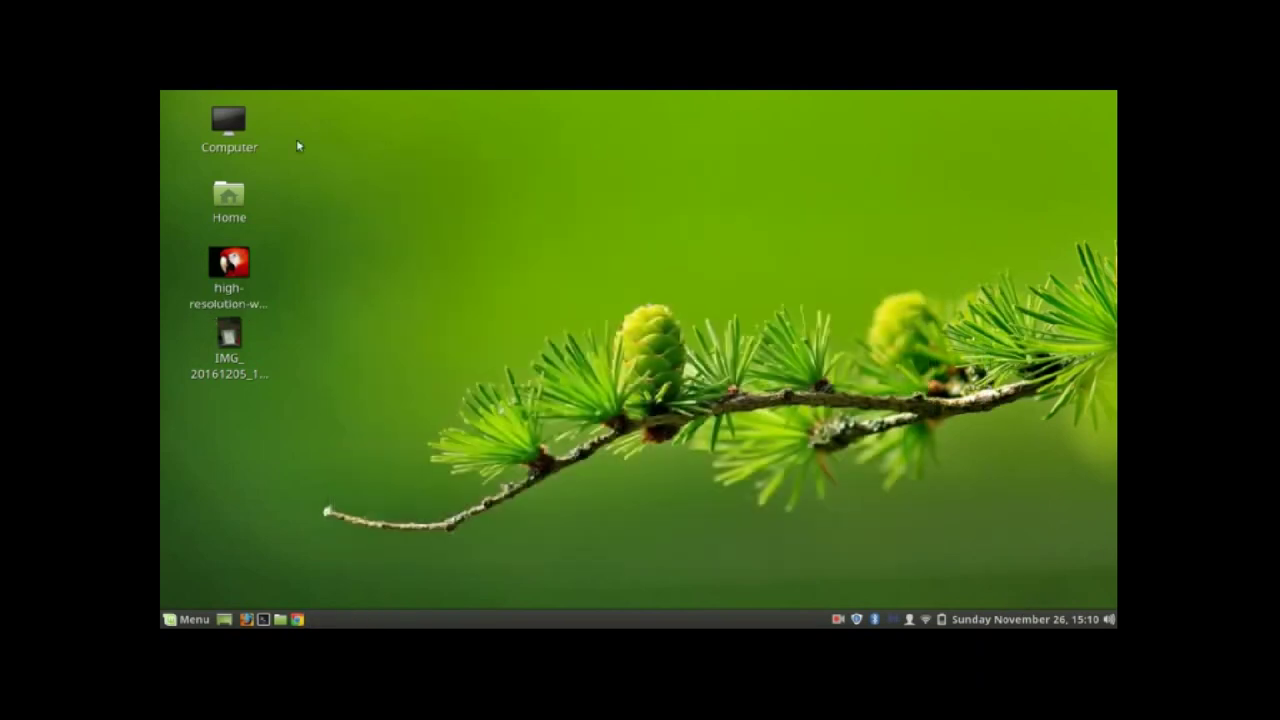
Step: Check the exported JPEG's Properties from its desktop icon (28.5 kB image/jpeg), then close them
left_click(229, 365)
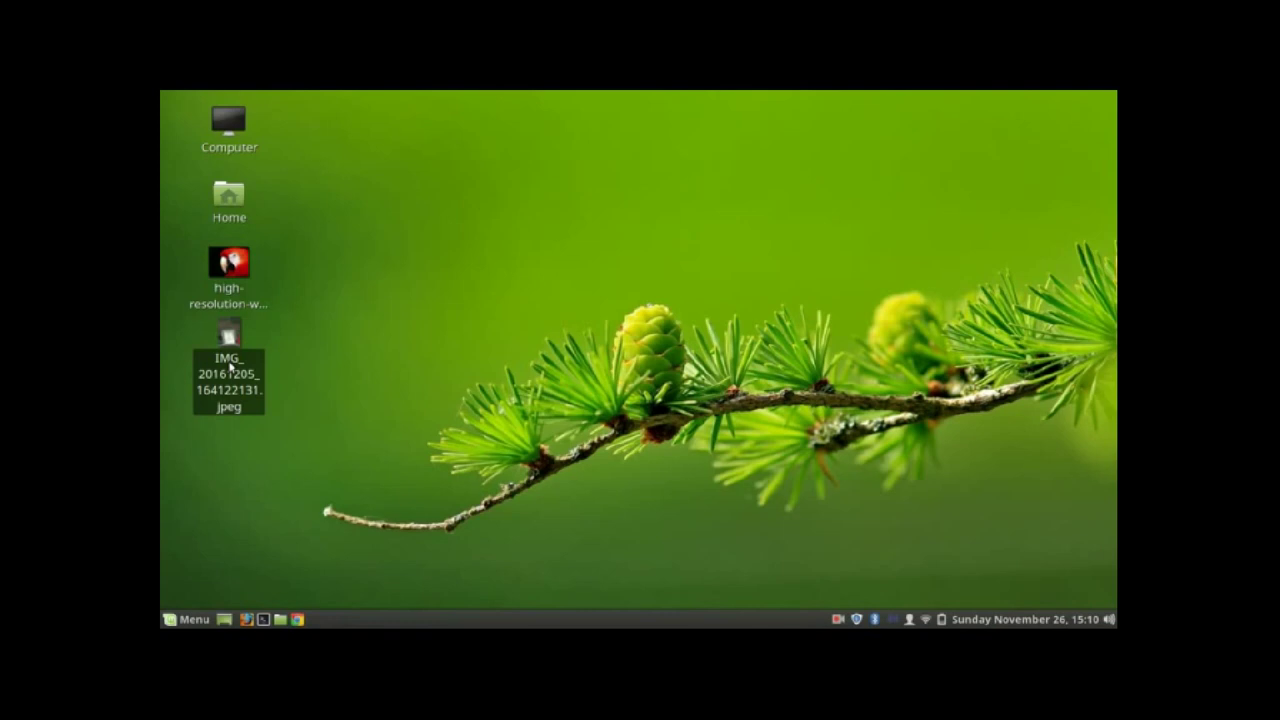
right_click(230, 367)
left_click(265, 424)
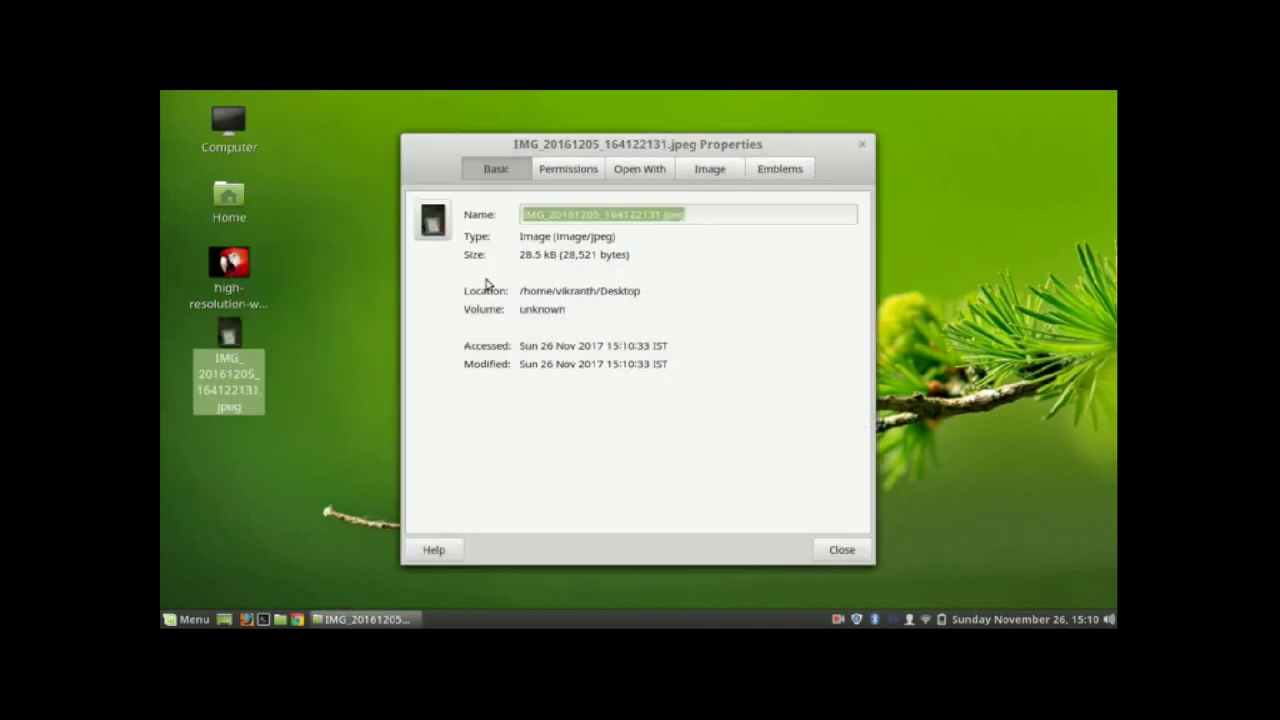
left_click(862, 144)
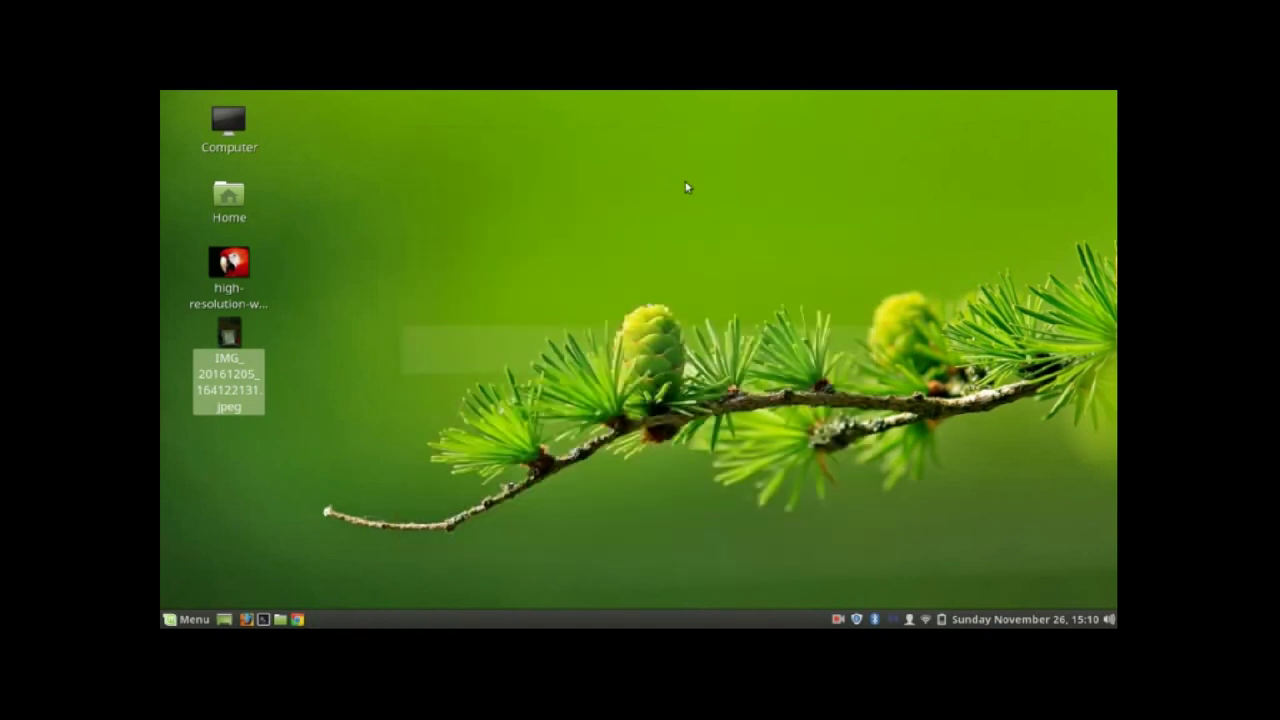
Step: Open the exported JPEG in the Image Viewer, maximised, and zoom in on the photo
double_click(240, 383)
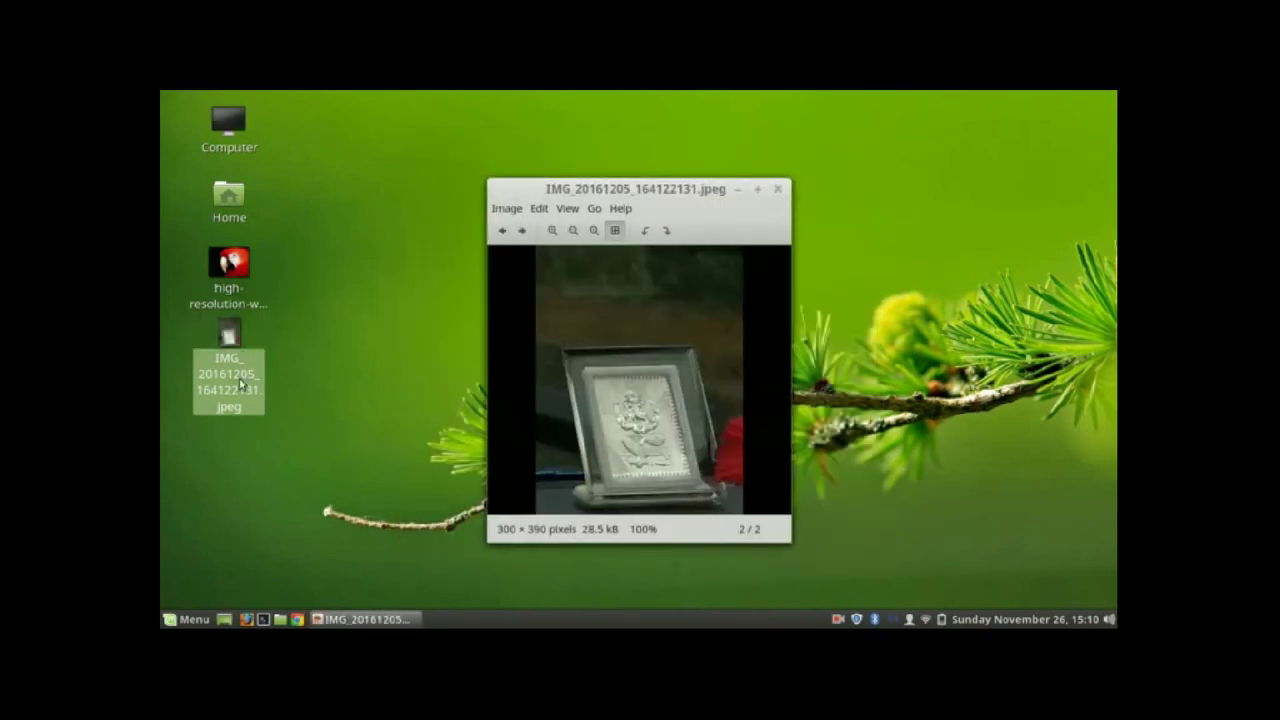
left_click(761, 187)
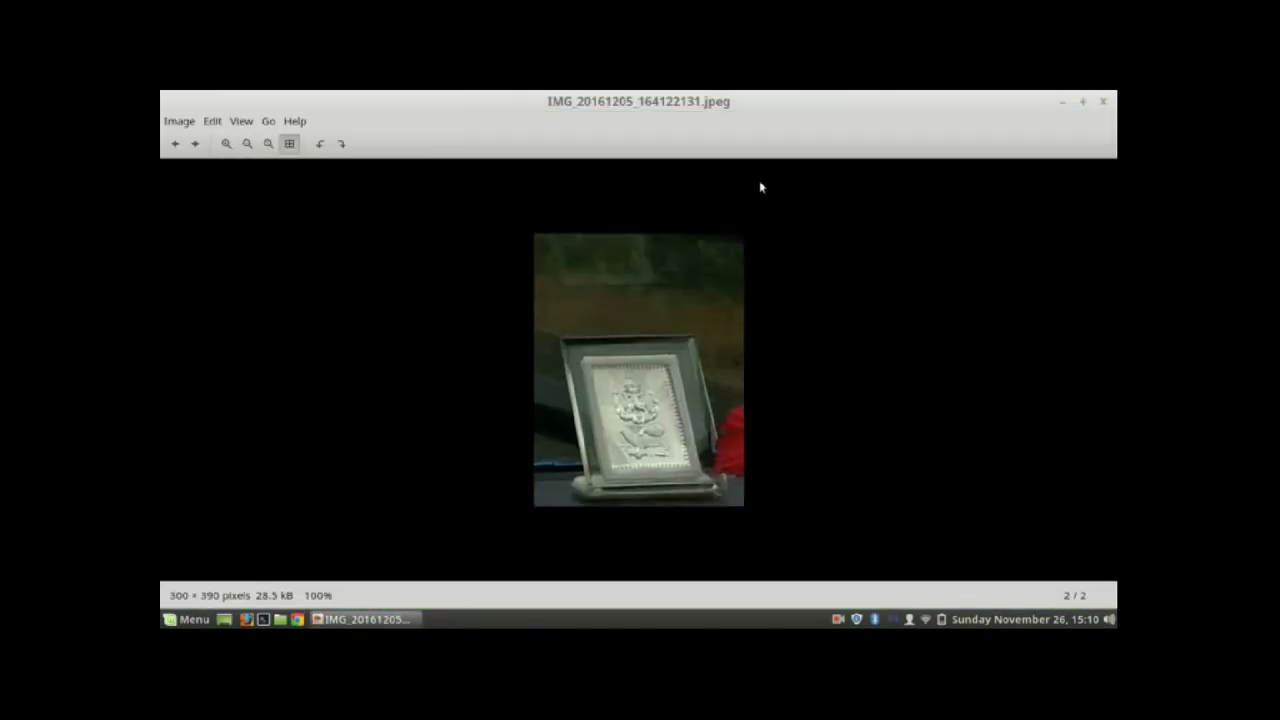
scroll(662, 398, "up", 2)
scroll(662, 398, "up", 1)
scroll(662, 398, "up", 5)
scroll(662, 398, "up", 5)
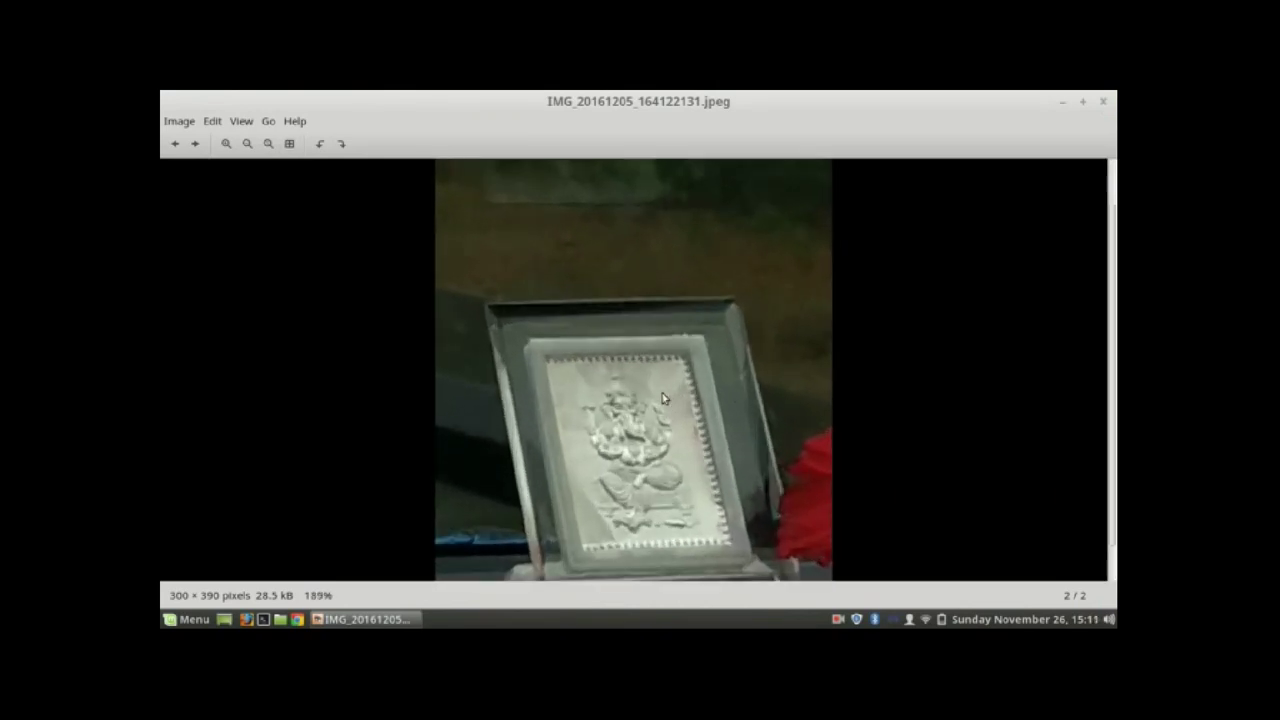
scroll(734, 397, "up", 5)
scroll(734, 397, "up", 3)
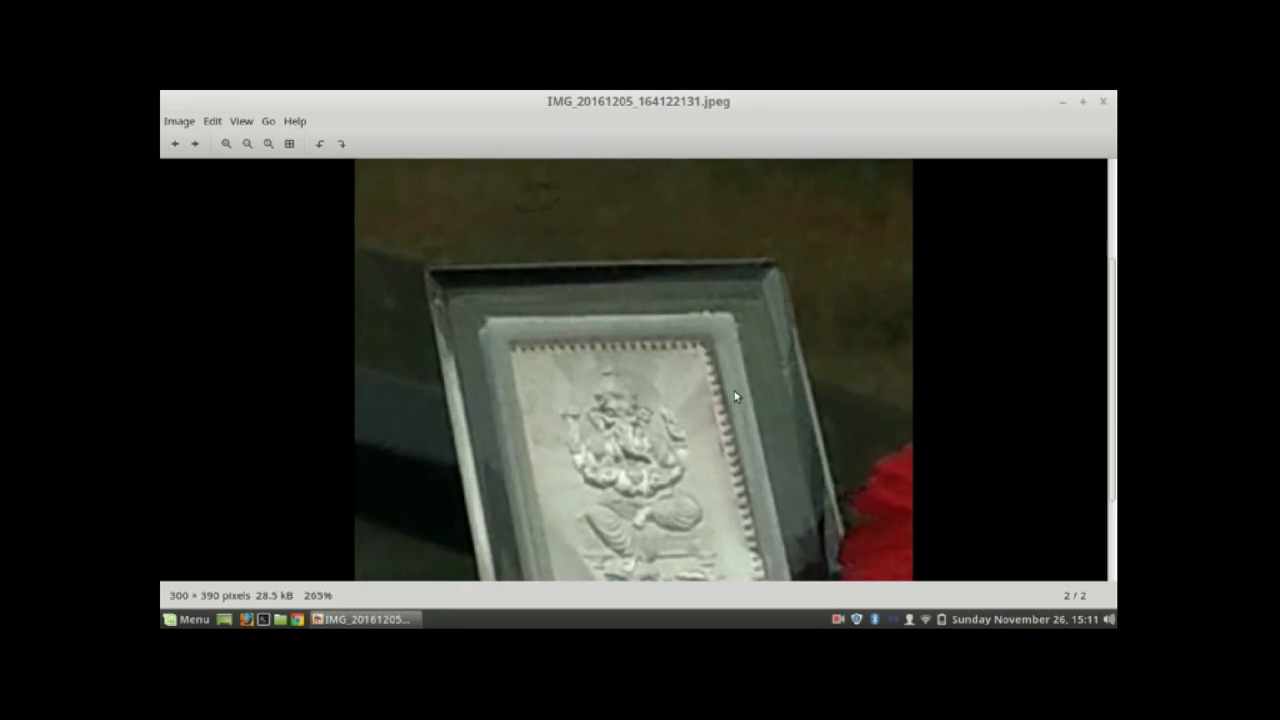
Step: Pan and zoom back out over the 300×390 photo, then close the viewer
left_click_drag(734, 397, 730, 265)
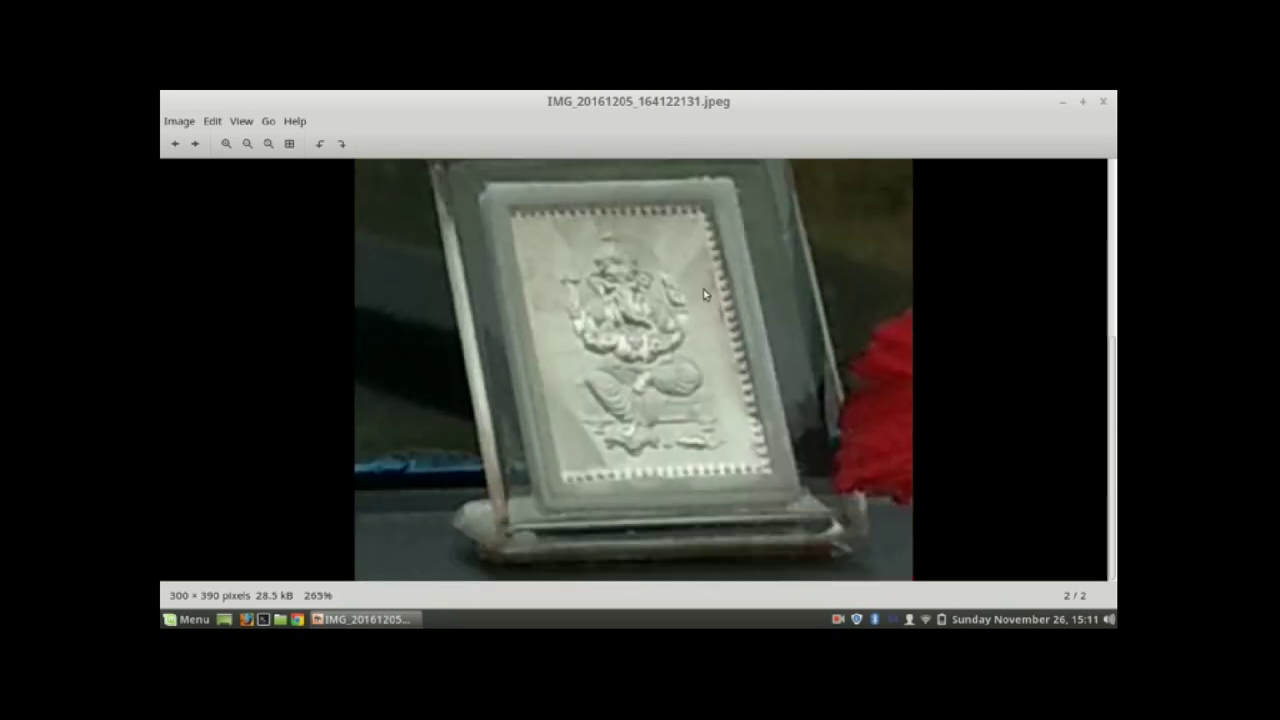
scroll(703, 294, "down", 4)
scroll(704, 300, "down", 8)
scroll(705, 309, "down", 3)
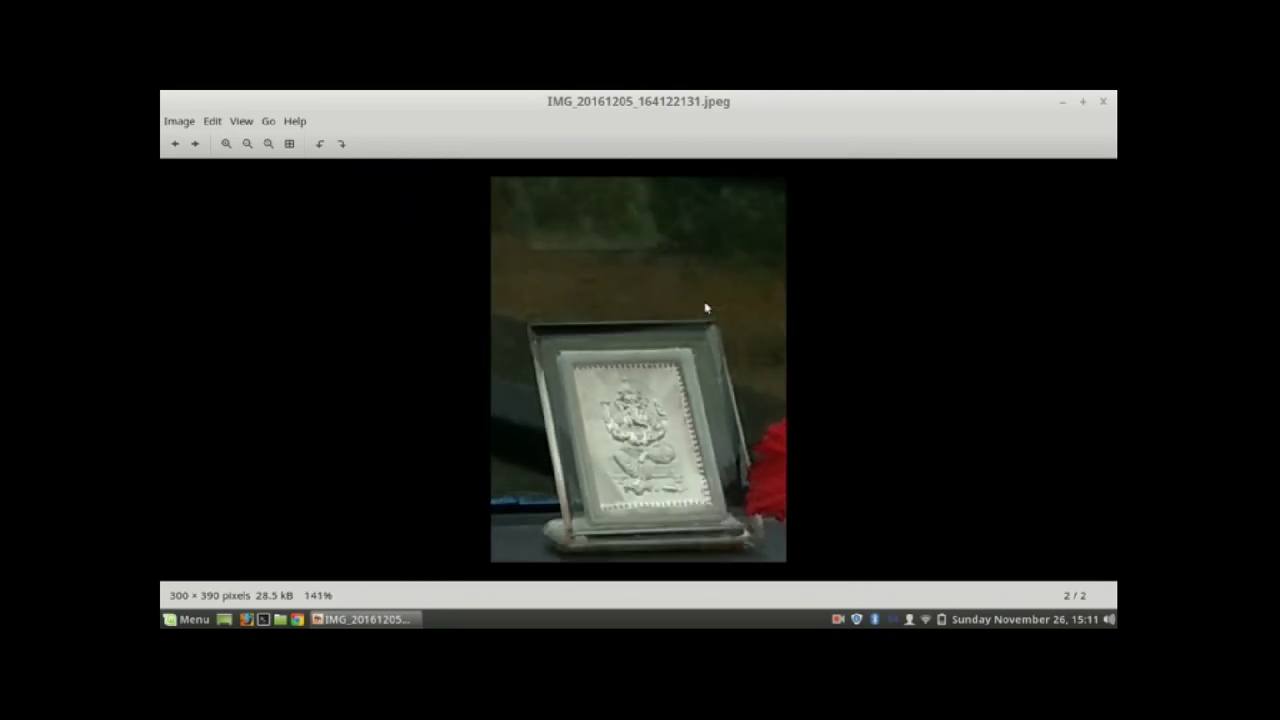
scroll(705, 308, "down", 5)
scroll(705, 308, "up", 7)
scroll(705, 308, "up", 6)
scroll(705, 308, "down", 8)
left_click(1106, 102)
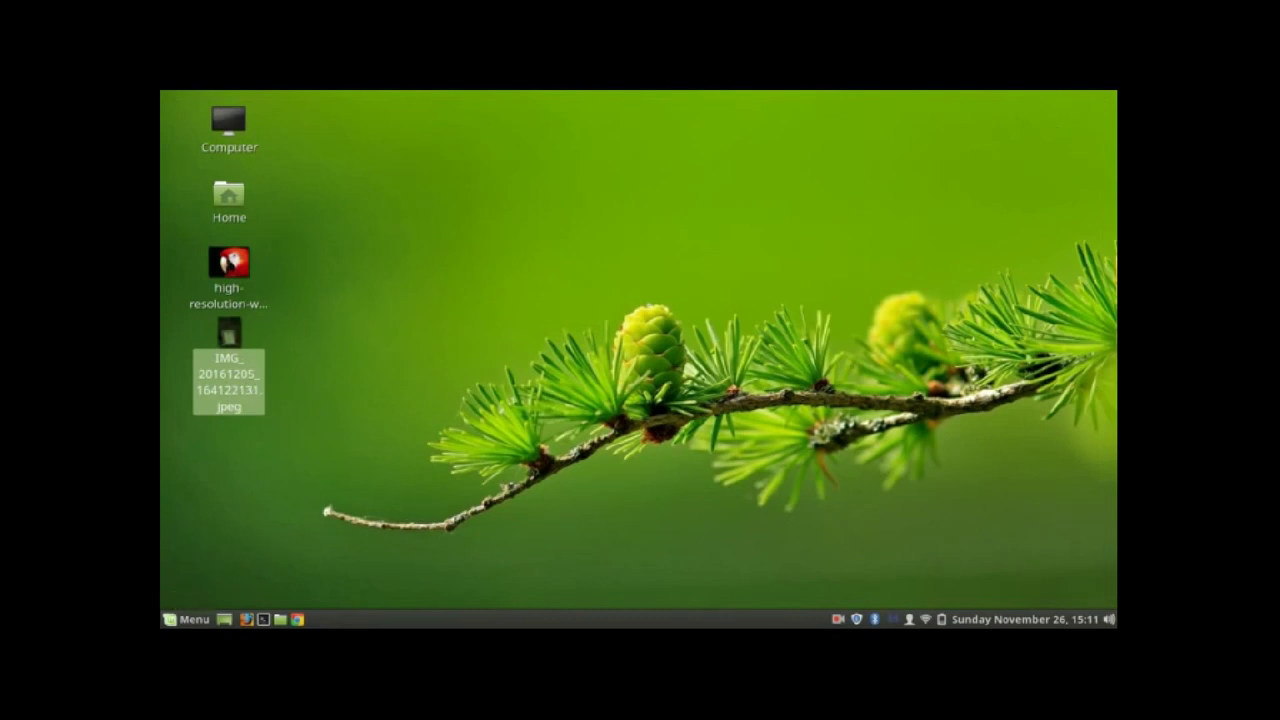
Step: Bring up the screen recorder's tray menu showing Finish recording
left_click(840, 620)
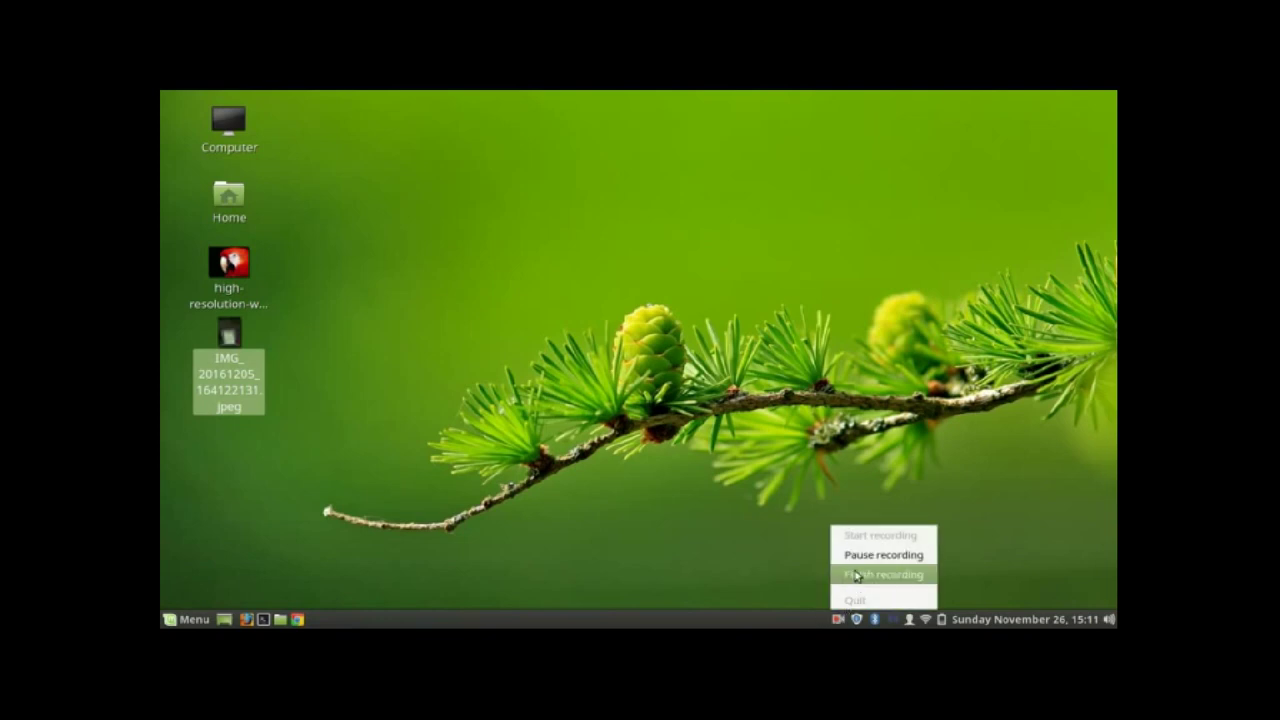